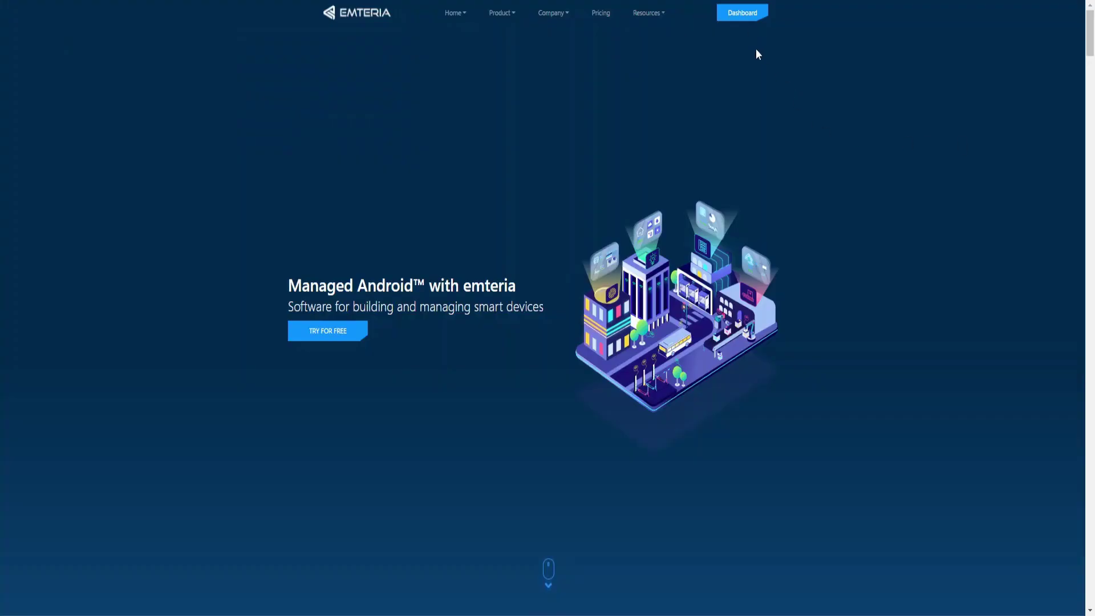
# - Go to Devices > Provisioning in the dashboard and switch Device Provisioning on
pyautogui.click(748, 16)
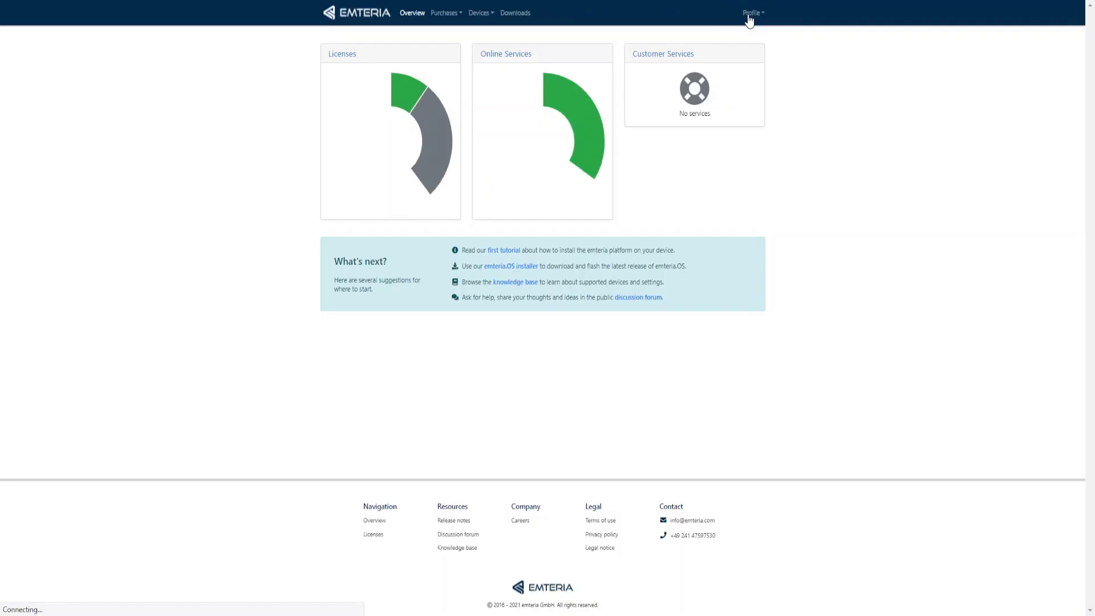
pyautogui.click(483, 18)
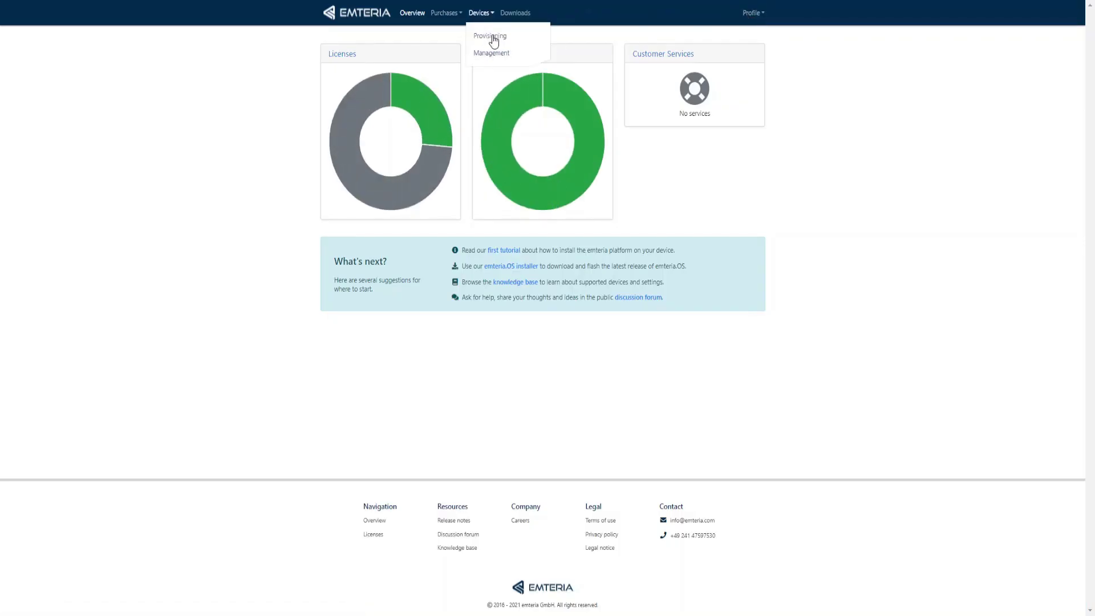
pyautogui.click(493, 38)
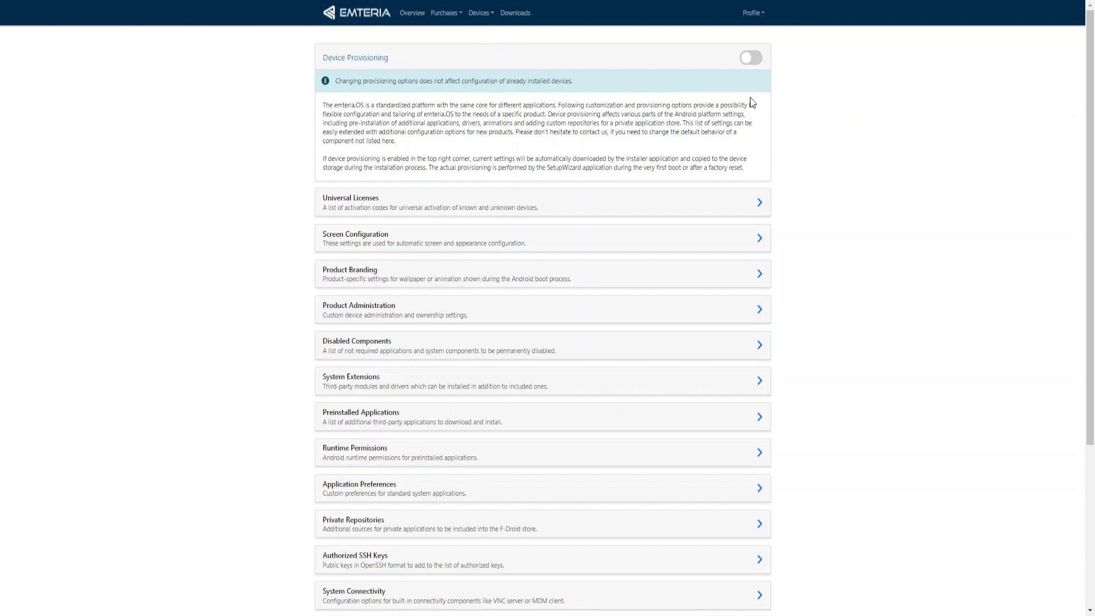
pyautogui.click(750, 60)
# - Paste the activation code under Universal Licenses and add it to the 'Example group' license group
pyautogui.click(712, 207)
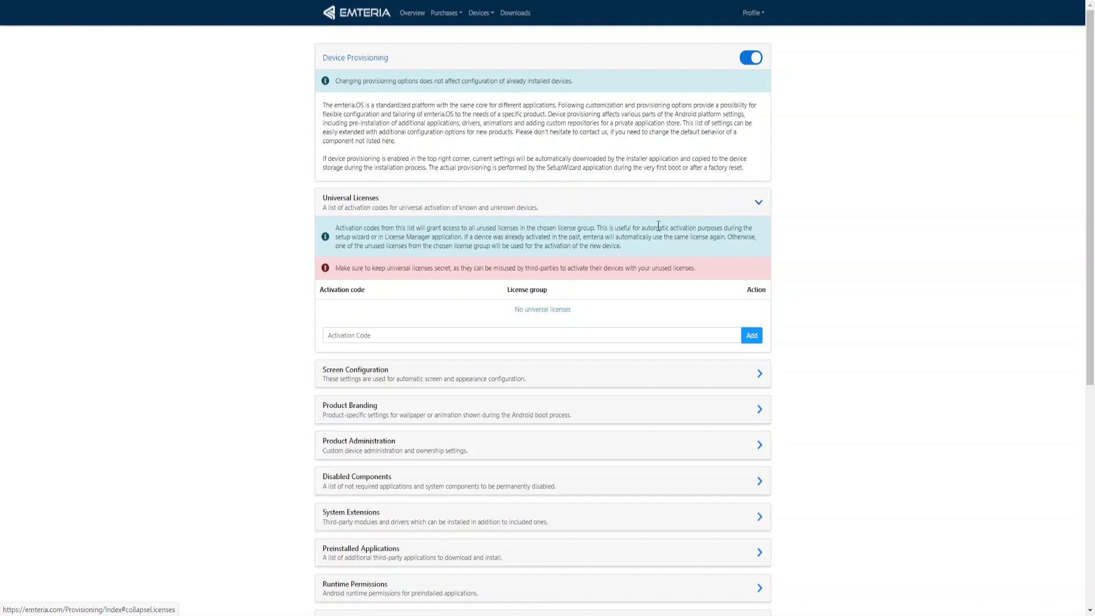
pyautogui.click(631, 332)
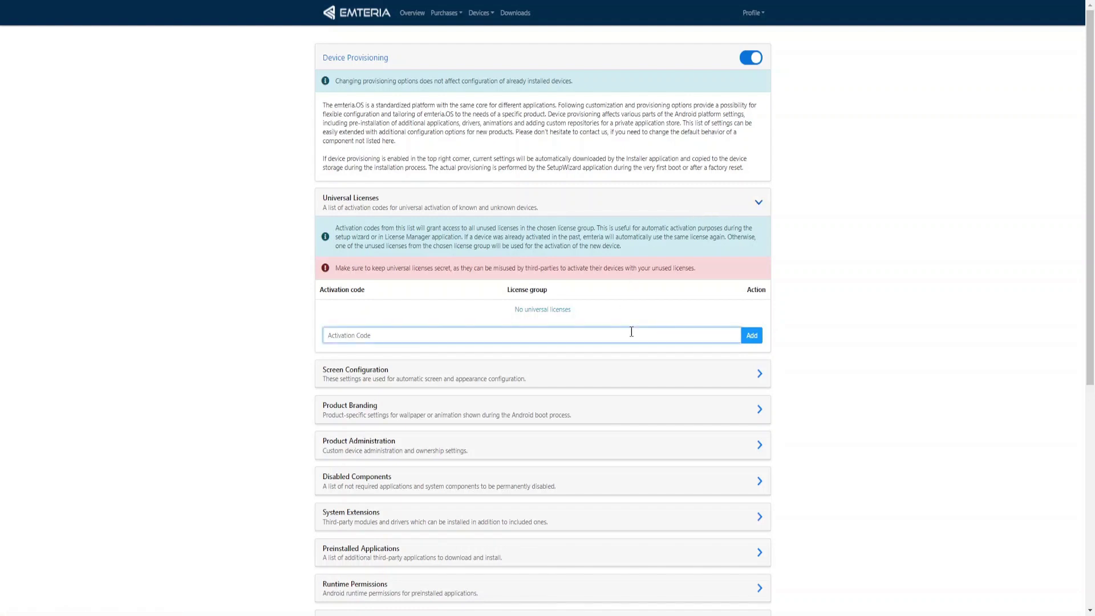
pyautogui.hotkey('ctrl', 'v')
pyautogui.click(752, 335)
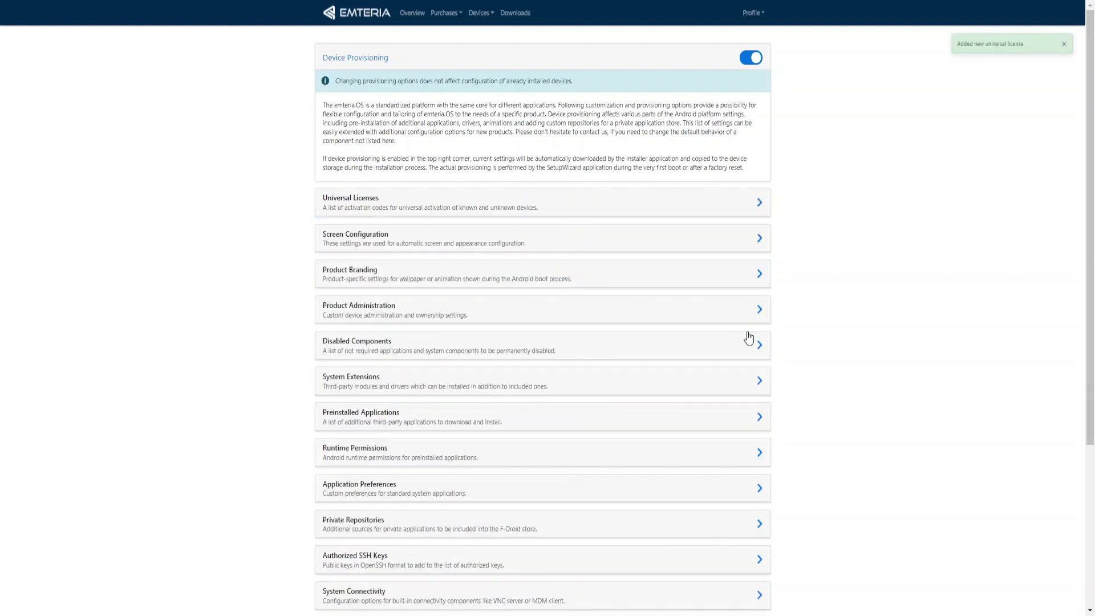
pyautogui.click(653, 209)
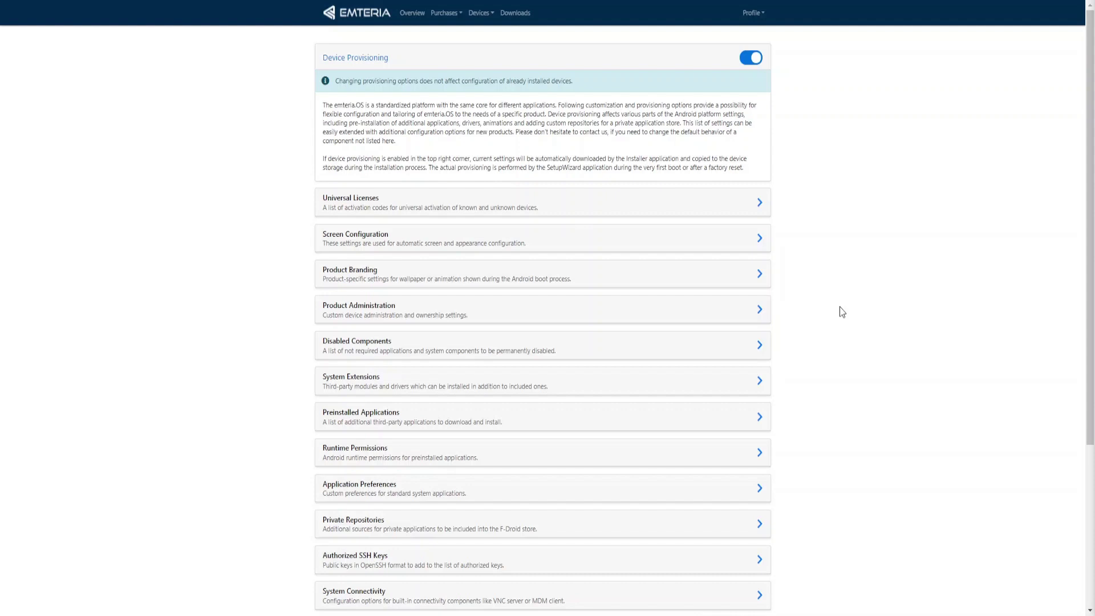
pyautogui.click(616, 281)
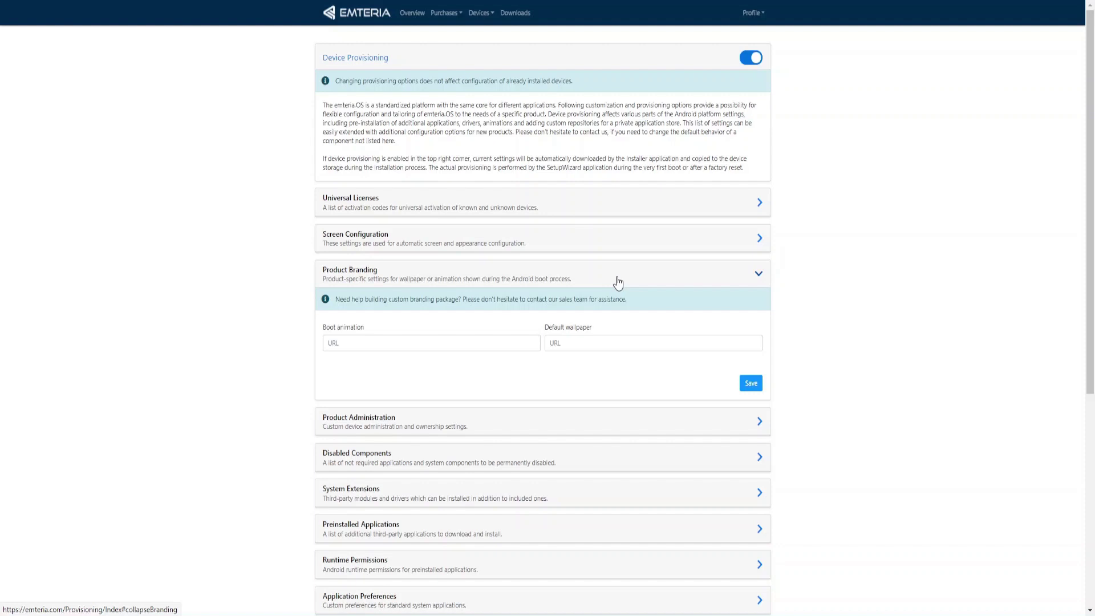
pyautogui.click(440, 346)
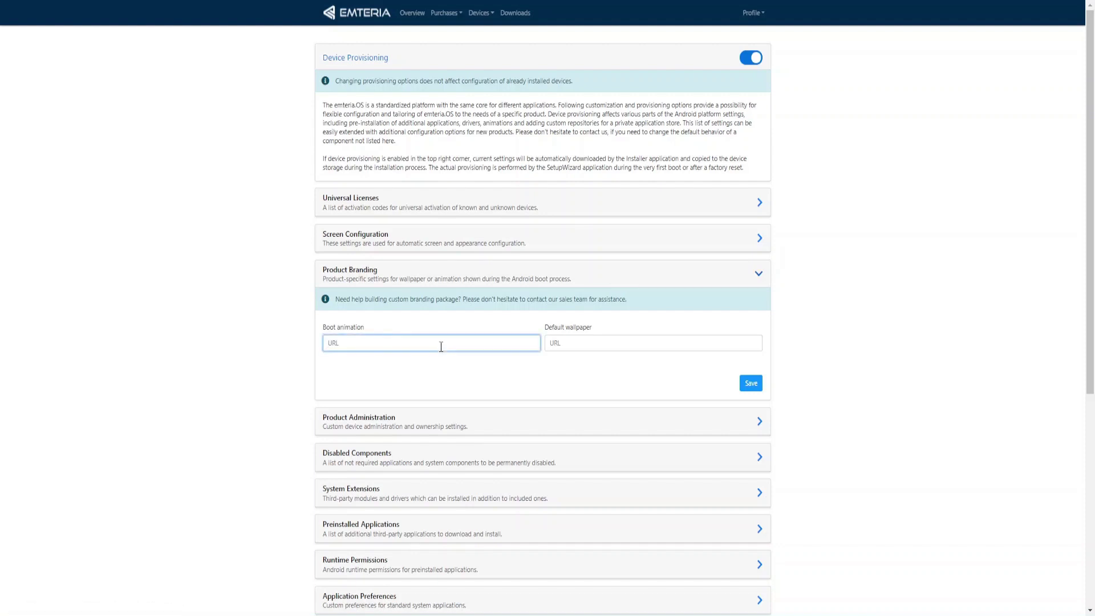
pyautogui.write('https://example.com/bootanimation.zip')
pyautogui.click(750, 384)
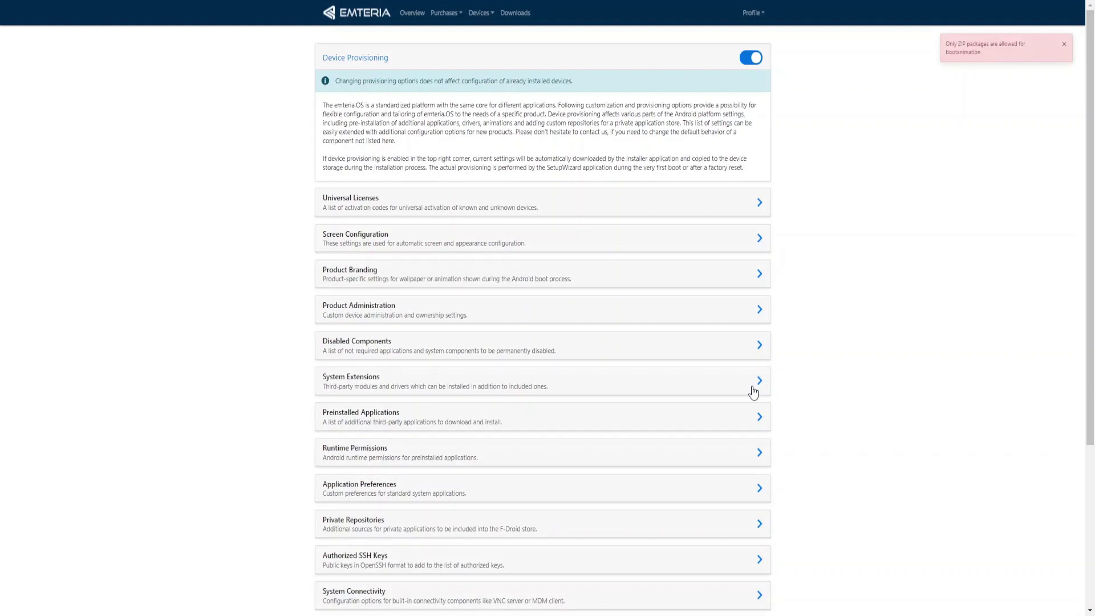
# - Add Sudoku as a preinstalled app with its F-Droid APK URL org.secuso.privacyfriendlysudoku_11.apk
pyautogui.click(475, 425)
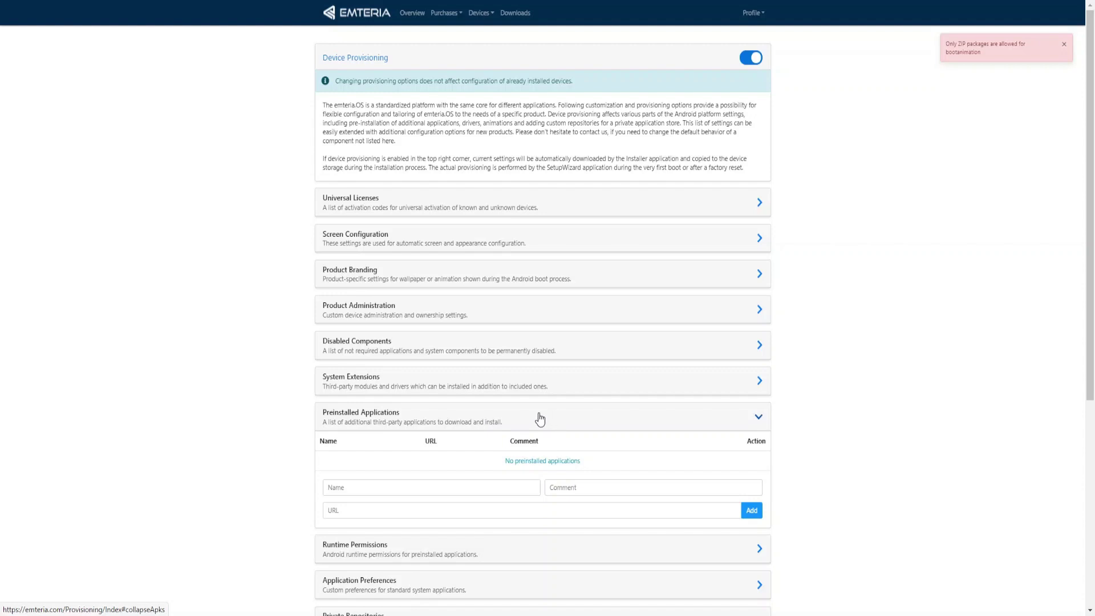
pyautogui.scroll(-2, 458, 468)
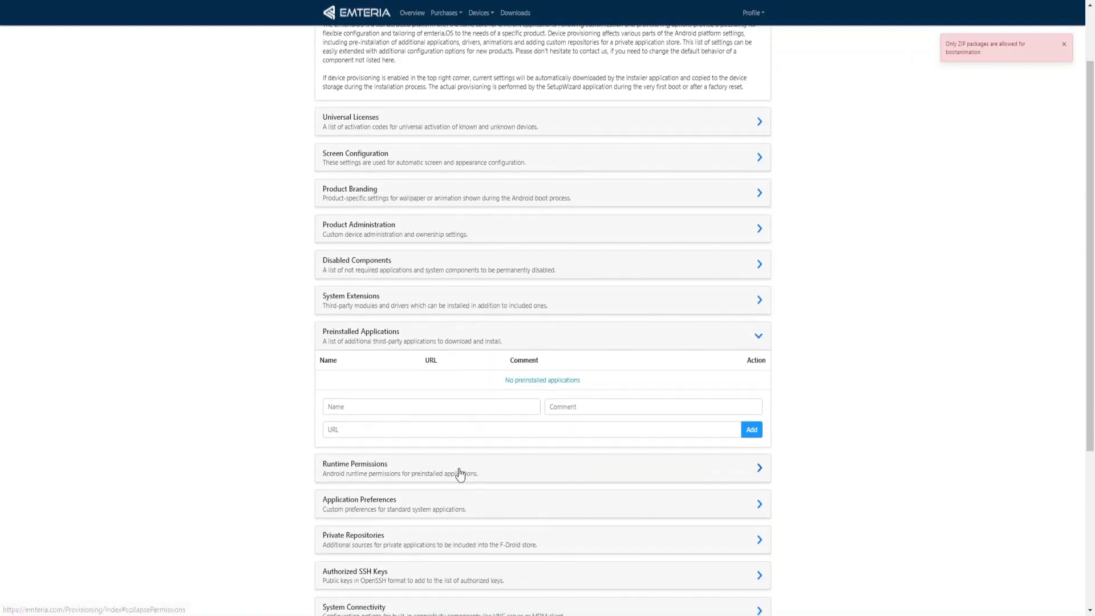
pyautogui.click(426, 405)
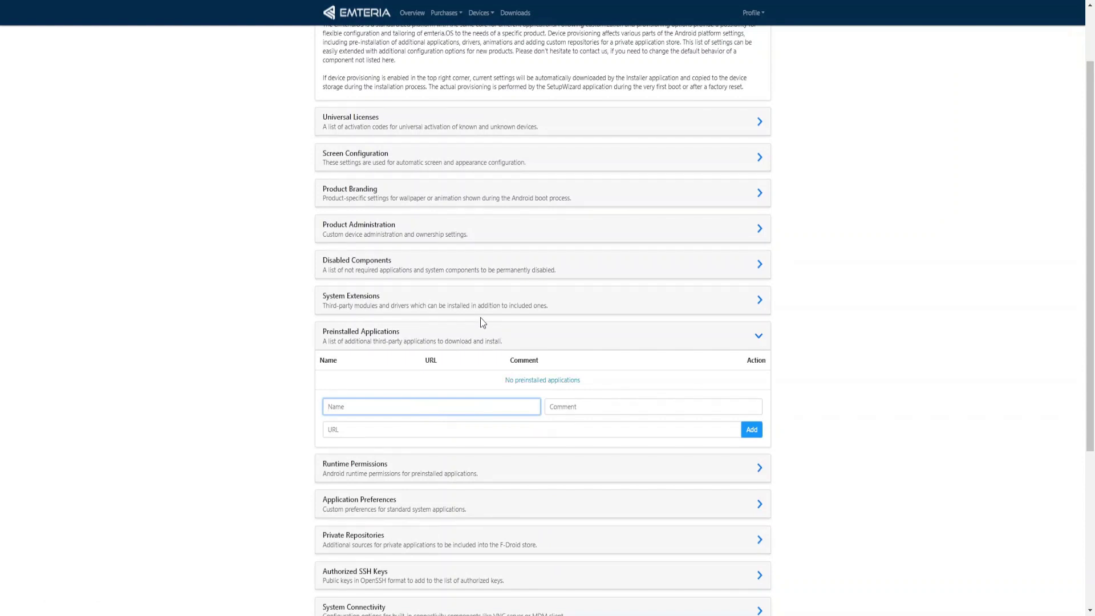
pyautogui.write('Sudoku')
pyautogui.hotkey('alt', 'Tab')
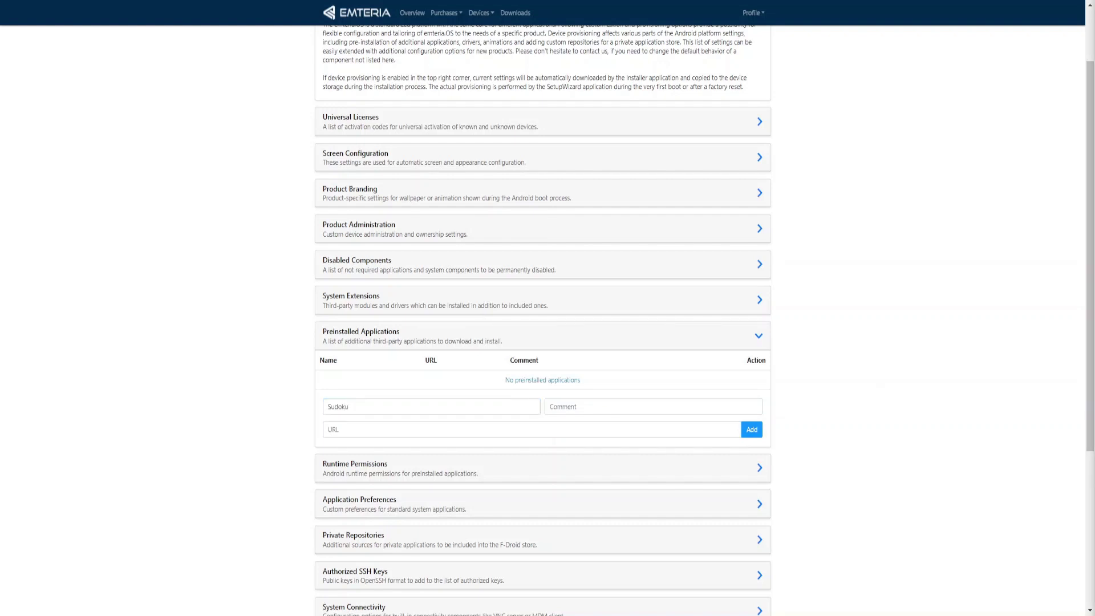
pyautogui.click(424, 435)
pyautogui.write('https://f-droid.org/repo/org.secuso.privacyfriendlysudoku_11.apk')
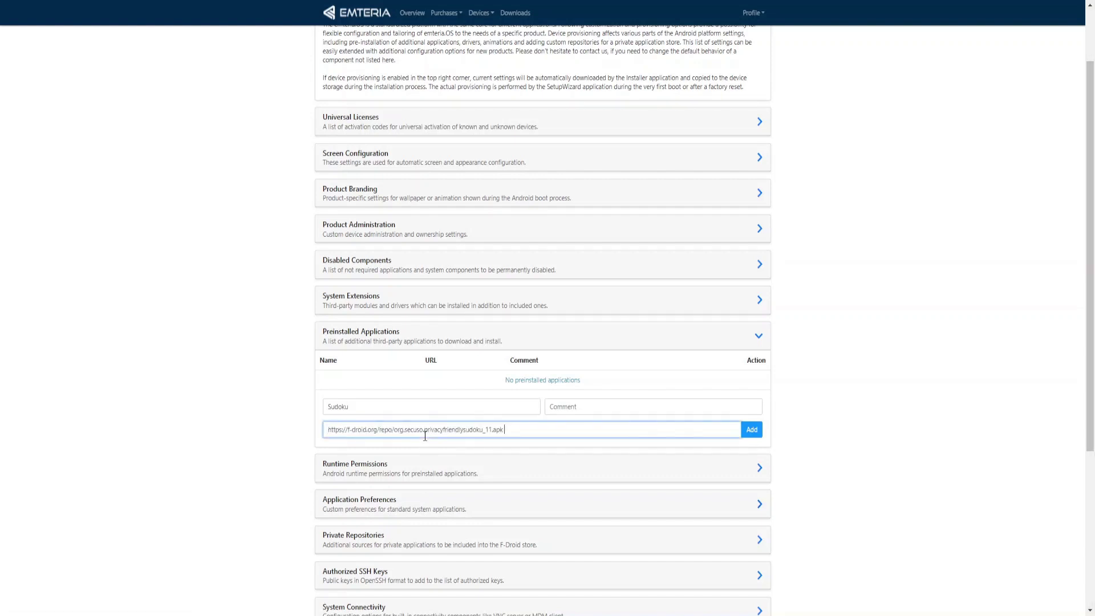
pyautogui.click(746, 431)
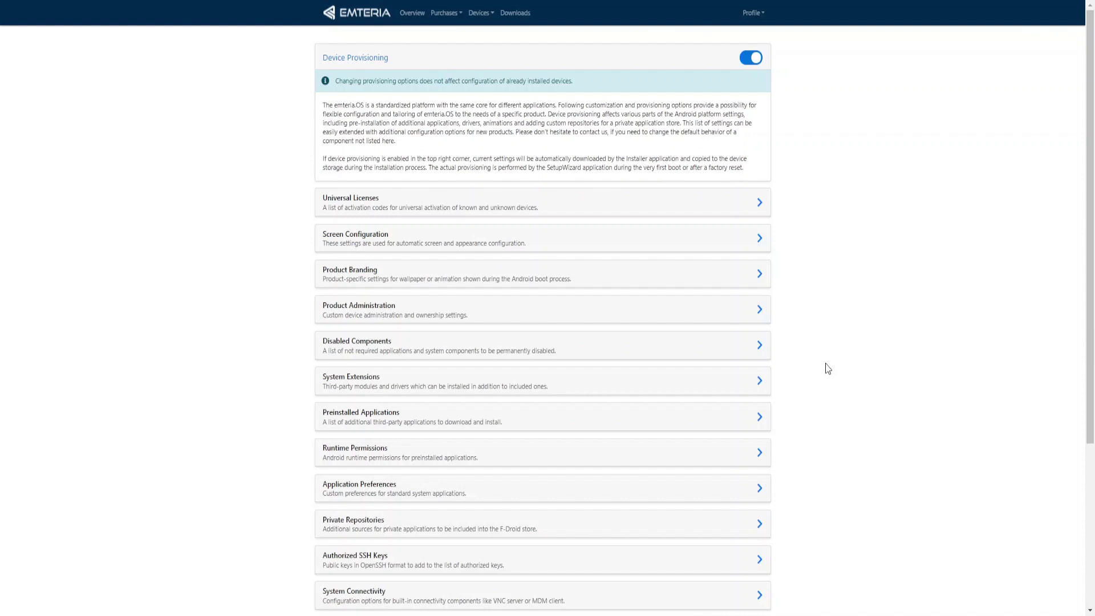
# - Start a Bool application preference for package com.emteria.kiosk in its kiosk preferences category
pyautogui.click(709, 491)
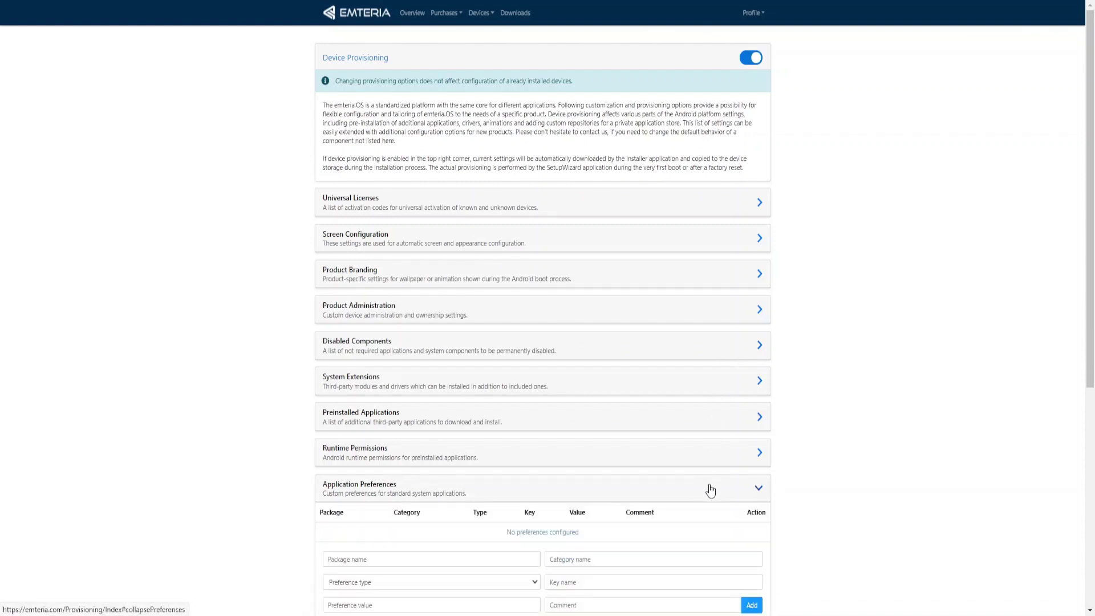
pyautogui.scroll(-2, 710, 491)
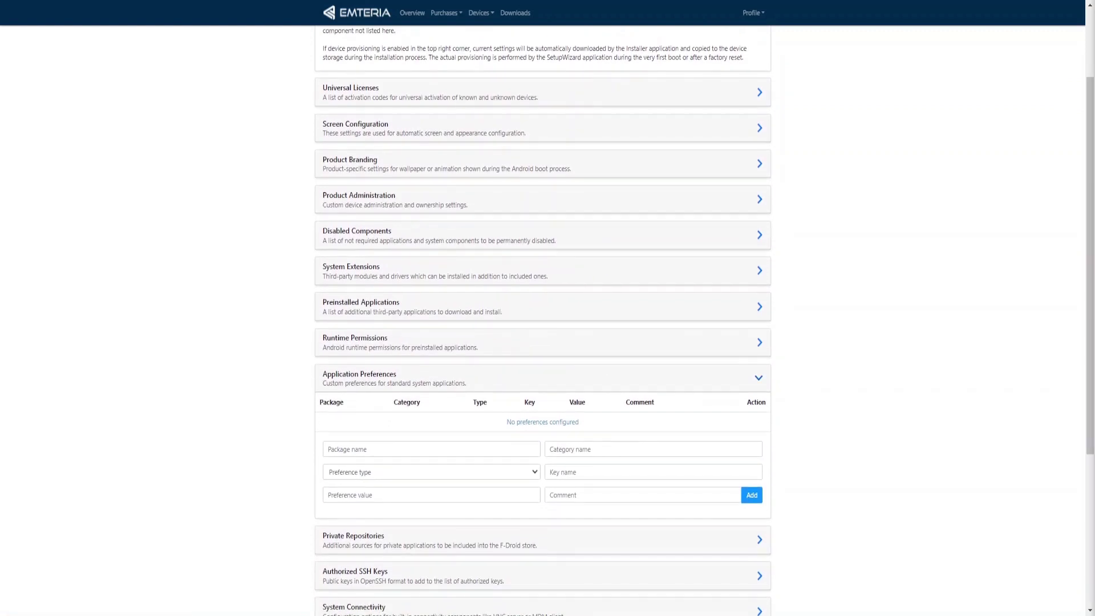
pyautogui.click(399, 448)
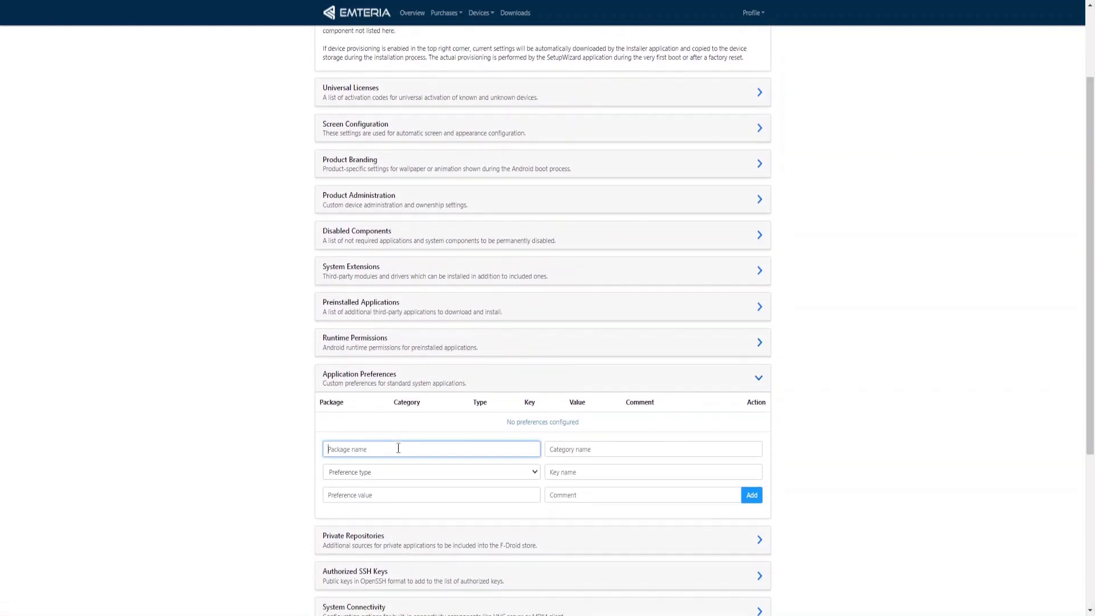
pyautogui.write('com.emteria.kiosk')
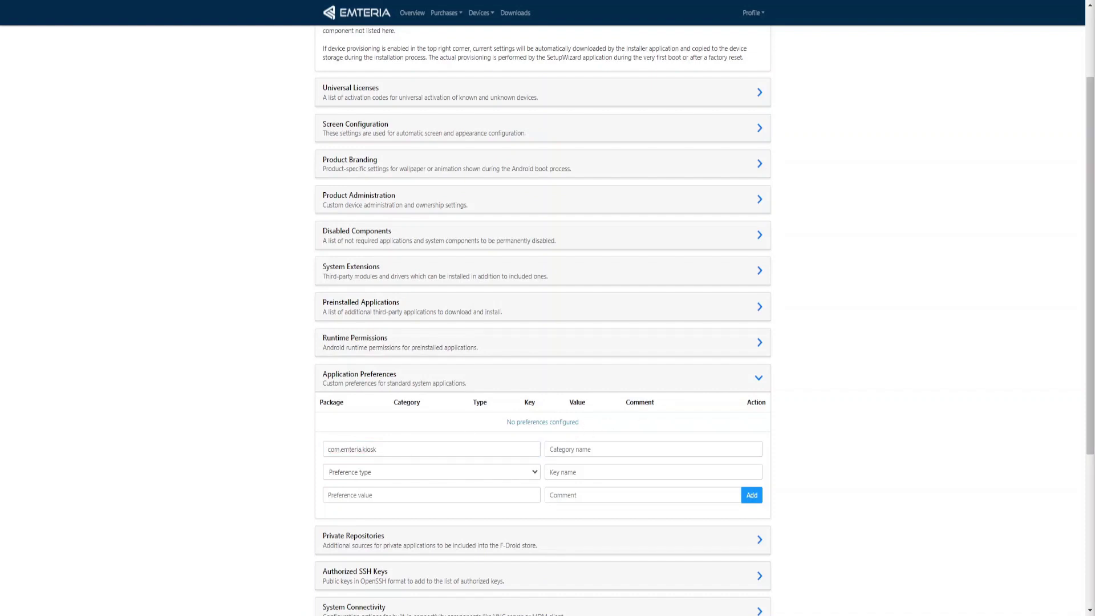
pyautogui.click(606, 448)
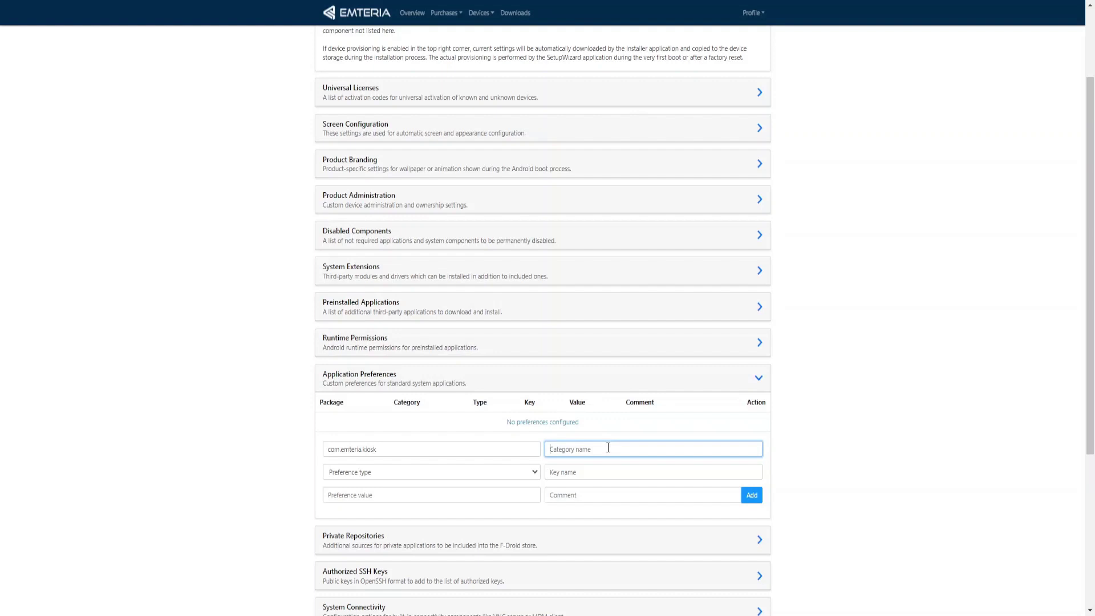
pyautogui.write('com.emteria.kiosk_preferences')
pyautogui.click(477, 476)
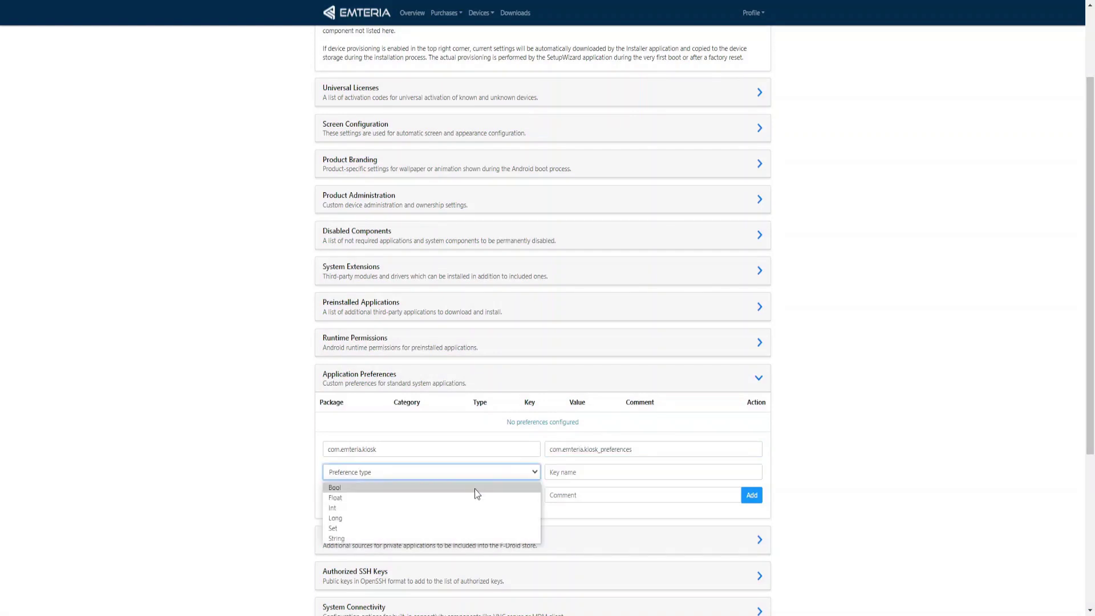
pyautogui.click(478, 489)
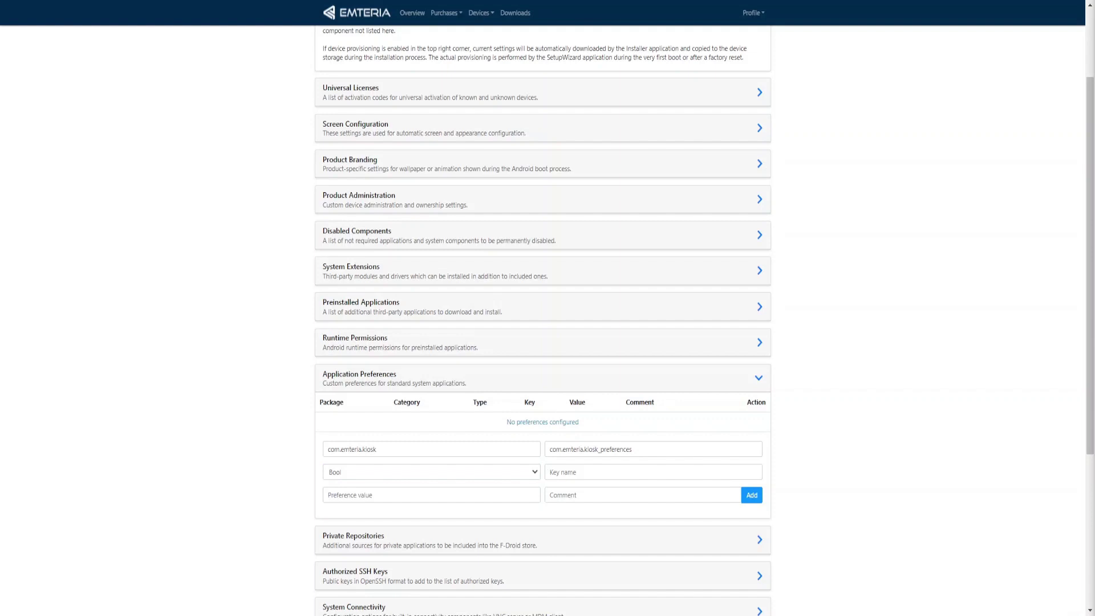
# - Give the preference key prefs_kiosk_enabled_key with value true and add it
pyautogui.click(642, 472)
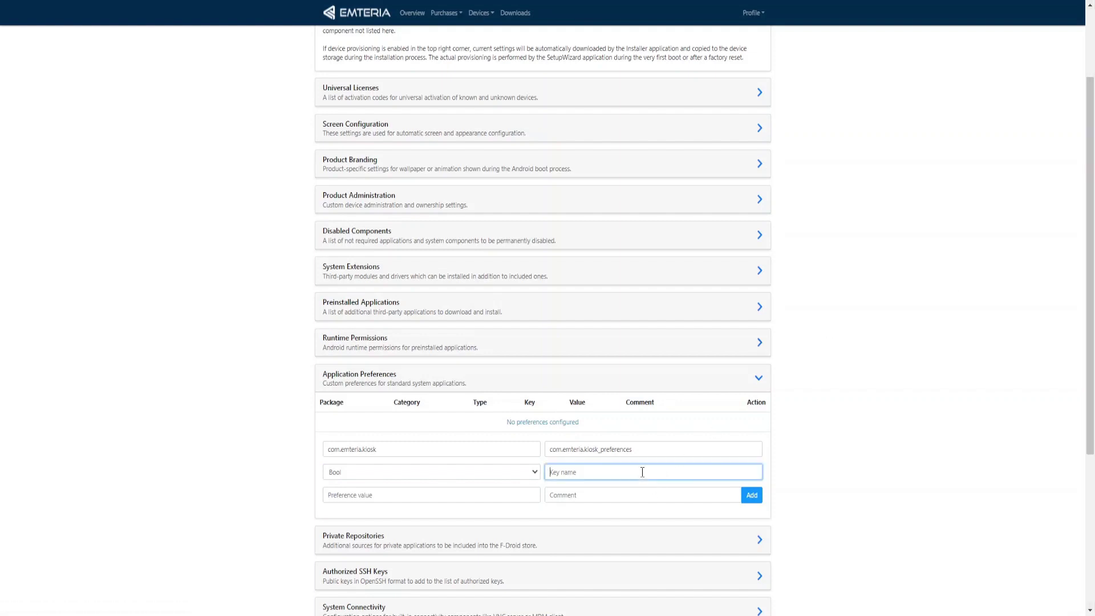
pyautogui.write('prefs_kiosk_enabled_key')
pyautogui.click(464, 495)
pyautogui.write('true')
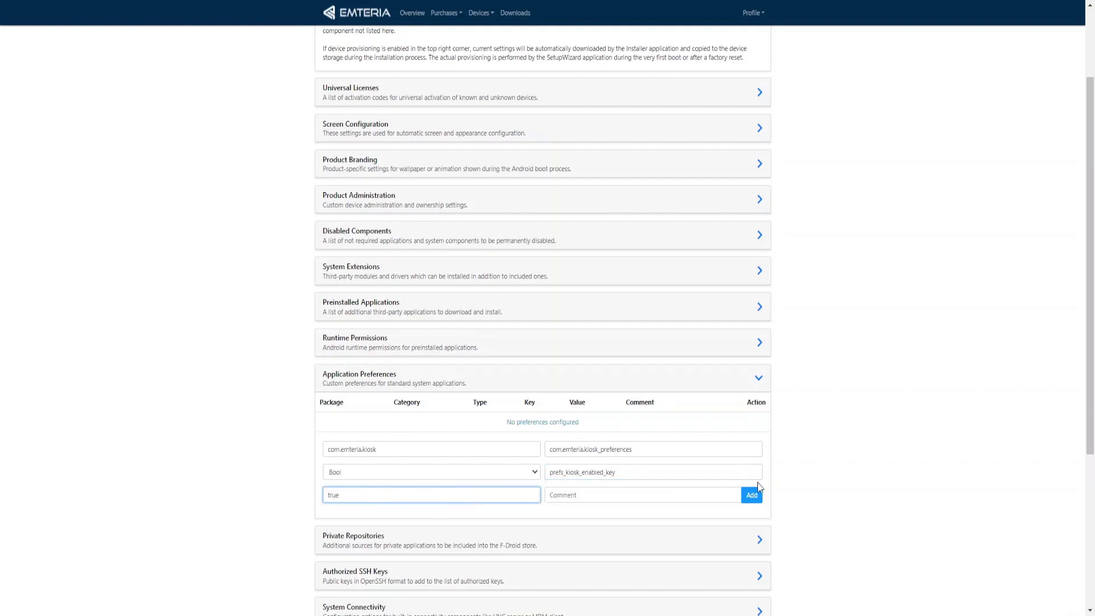
pyautogui.click(752, 494)
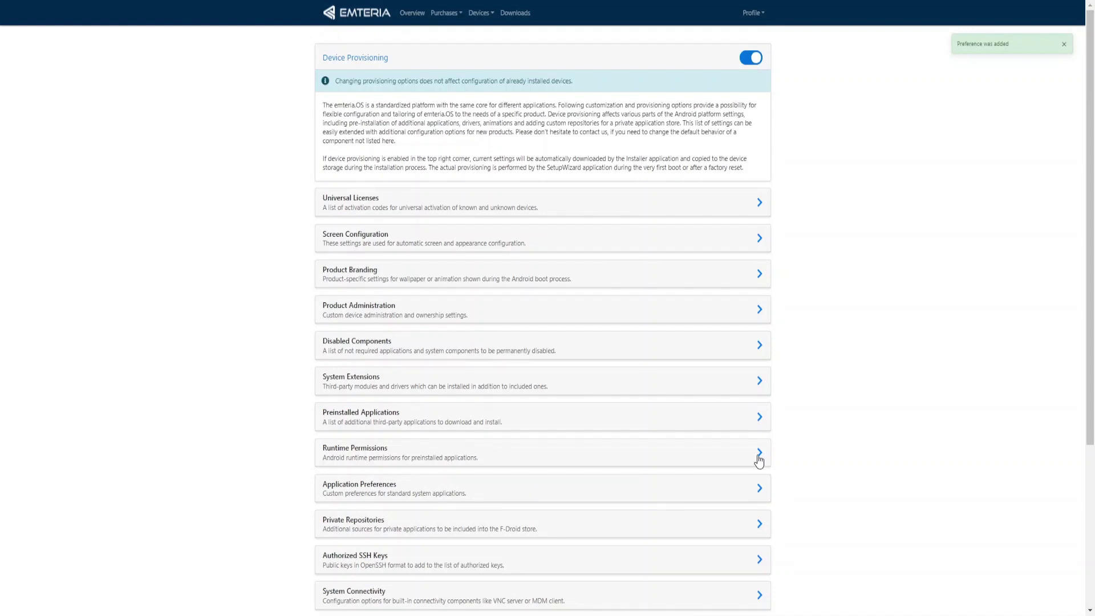
# - Start a second Set preference for com.emteria.kiosk in category com.emteria.kiosk_preferences
pyautogui.scroll(-3, 758, 459)
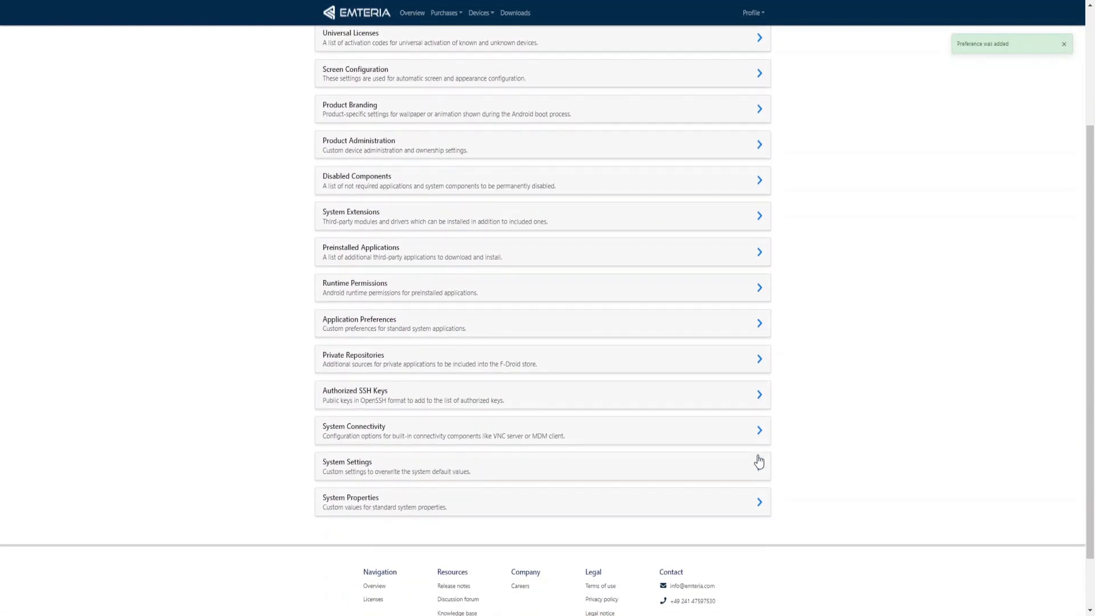
pyautogui.click(452, 330)
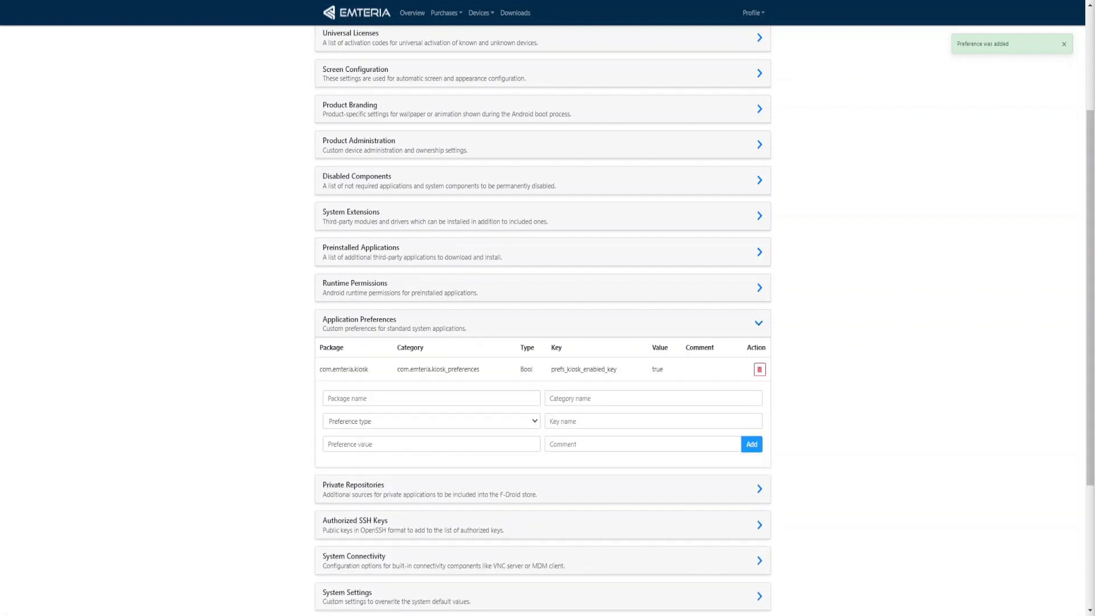
pyautogui.click(373, 401)
pyautogui.write('com.emteria.kiosk')
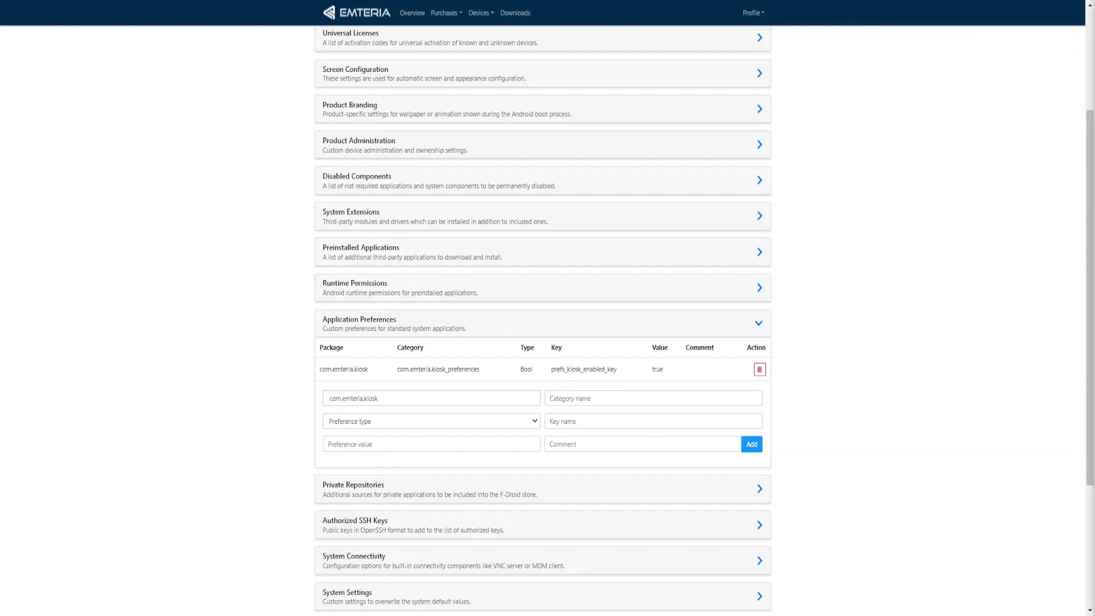
pyautogui.click(631, 401)
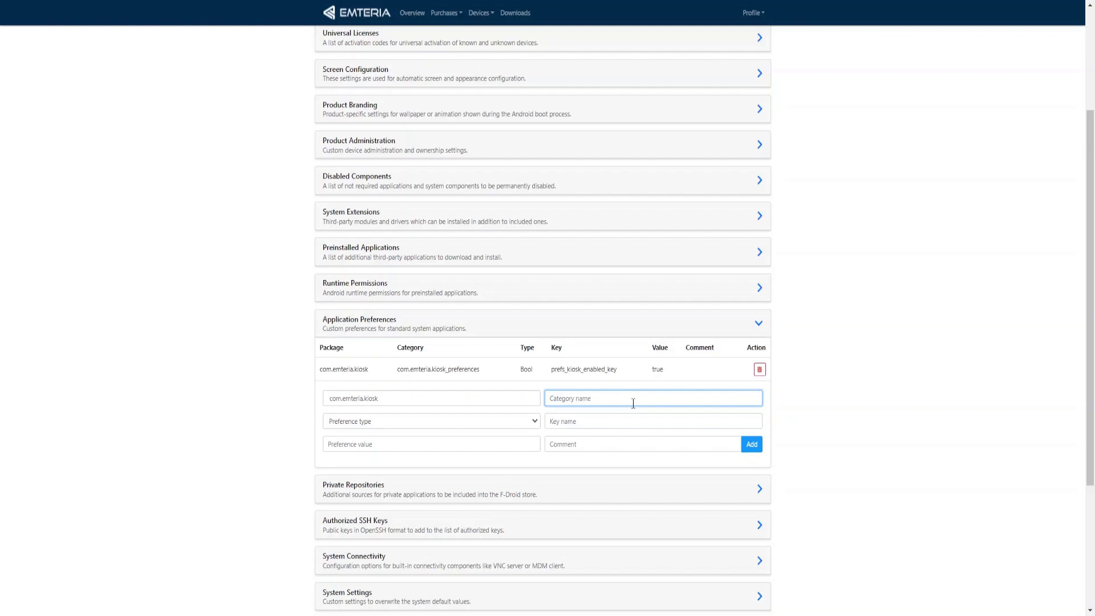
pyautogui.write('com.emteria.kiosk_preferences')
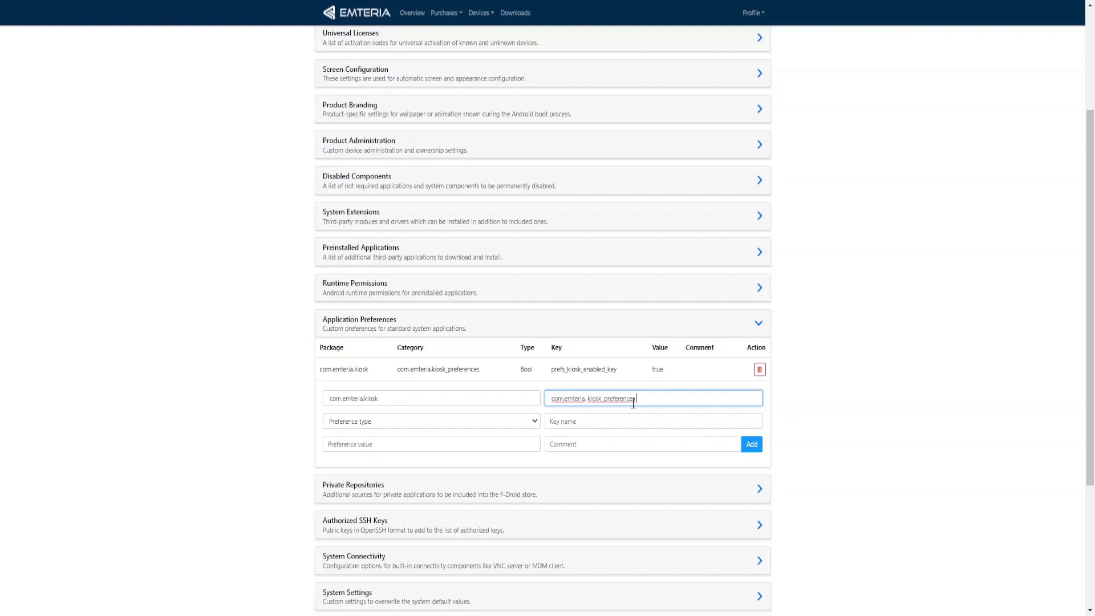
pyautogui.click(488, 422)
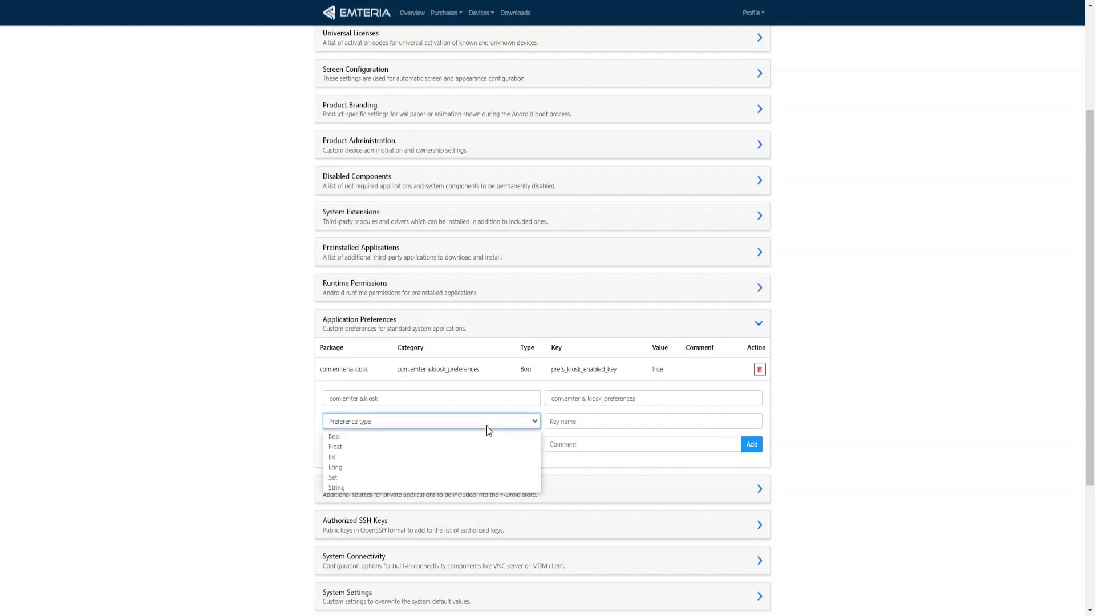
pyautogui.click(412, 476)
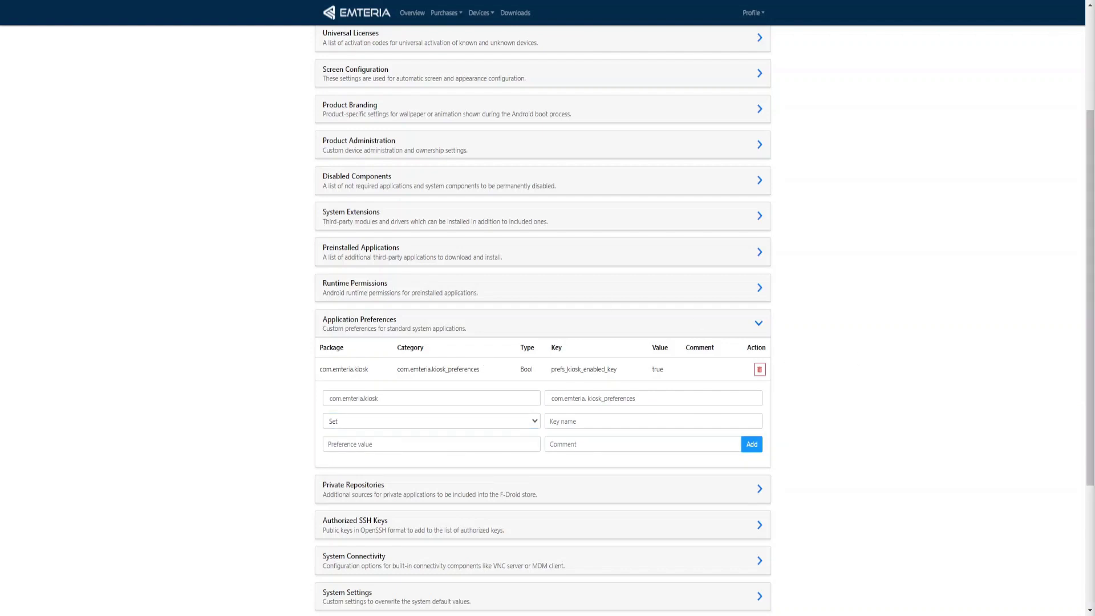
# - Enter key prefs_allowed_apps and value com.android.calendar for the Set preference
pyautogui.click(707, 421)
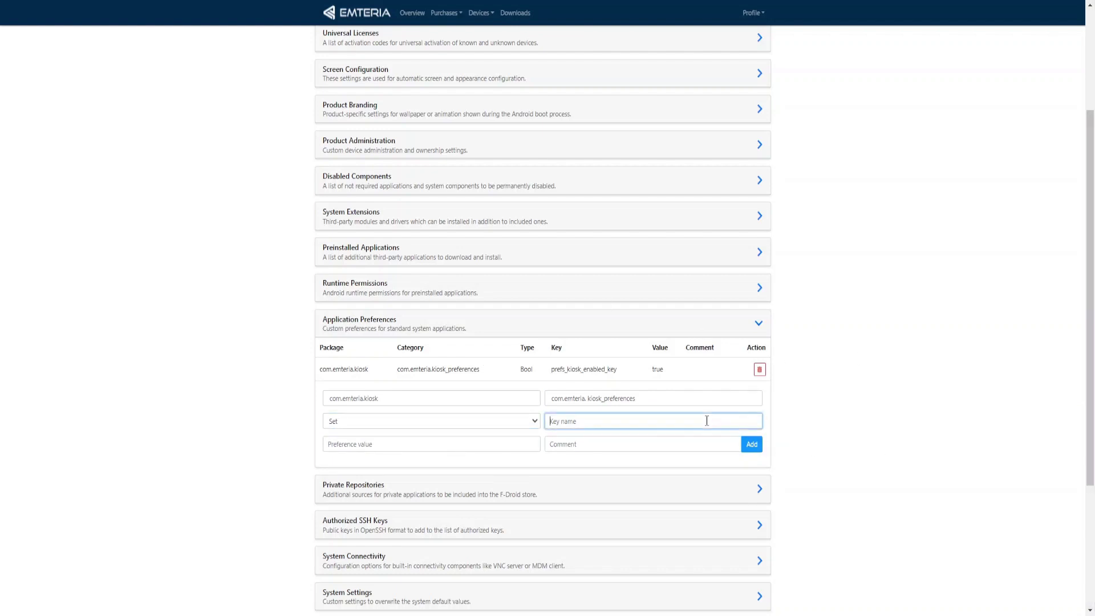
pyautogui.write('prefs_allowed_apps')
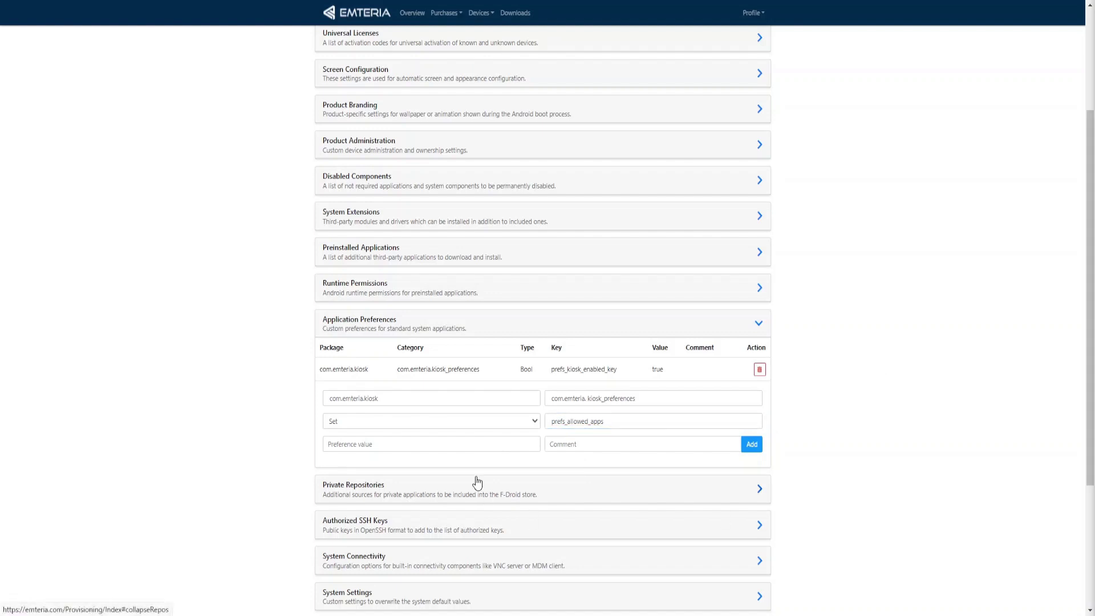
pyautogui.click(463, 450)
pyautogui.write('com.android.calendar')
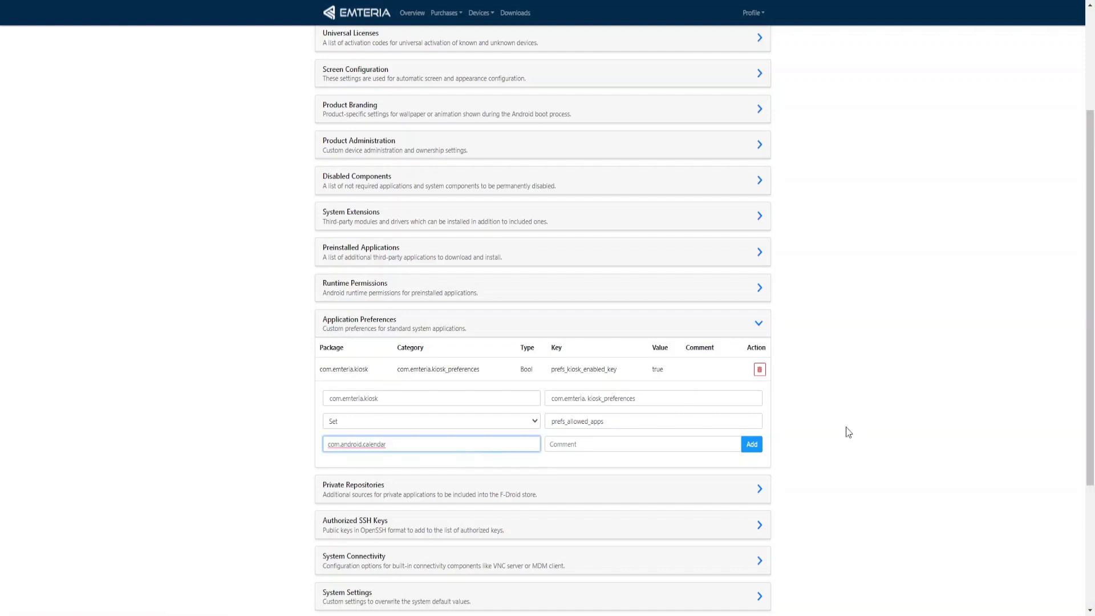
# - Add the Set preference, then enable MDM client, VNC server and WiFi under System Connectivity and save
pyautogui.click(756, 445)
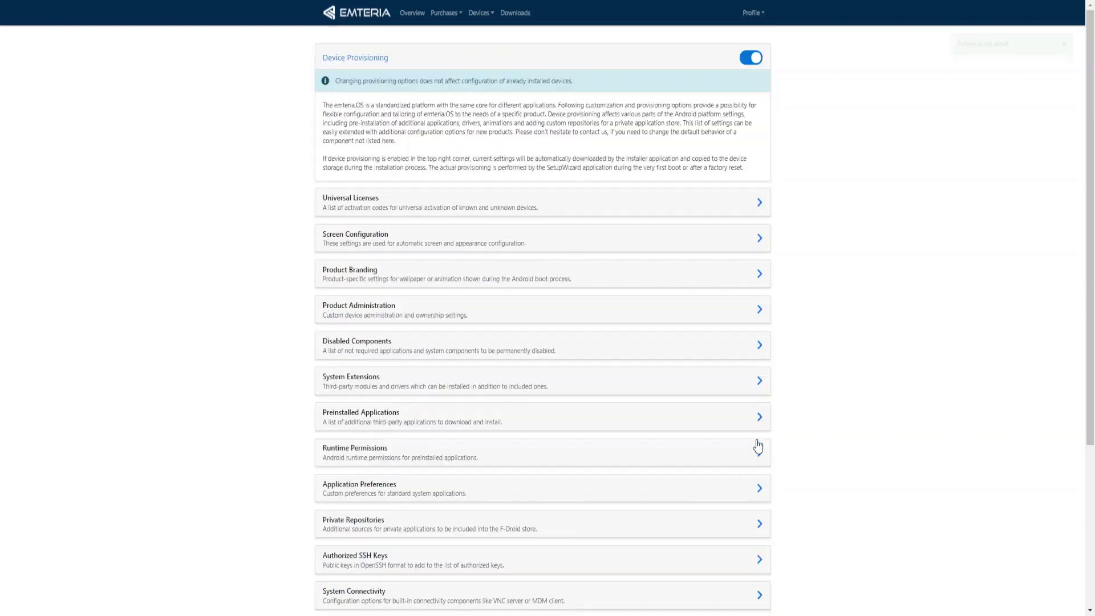
pyautogui.scroll(-4, 757, 445)
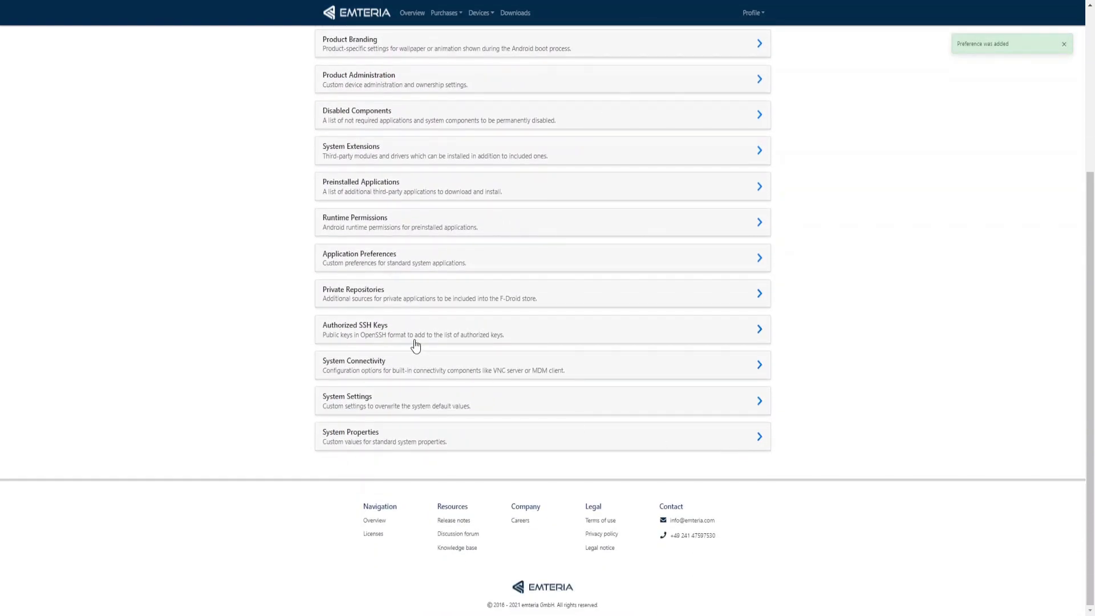
pyautogui.click(436, 364)
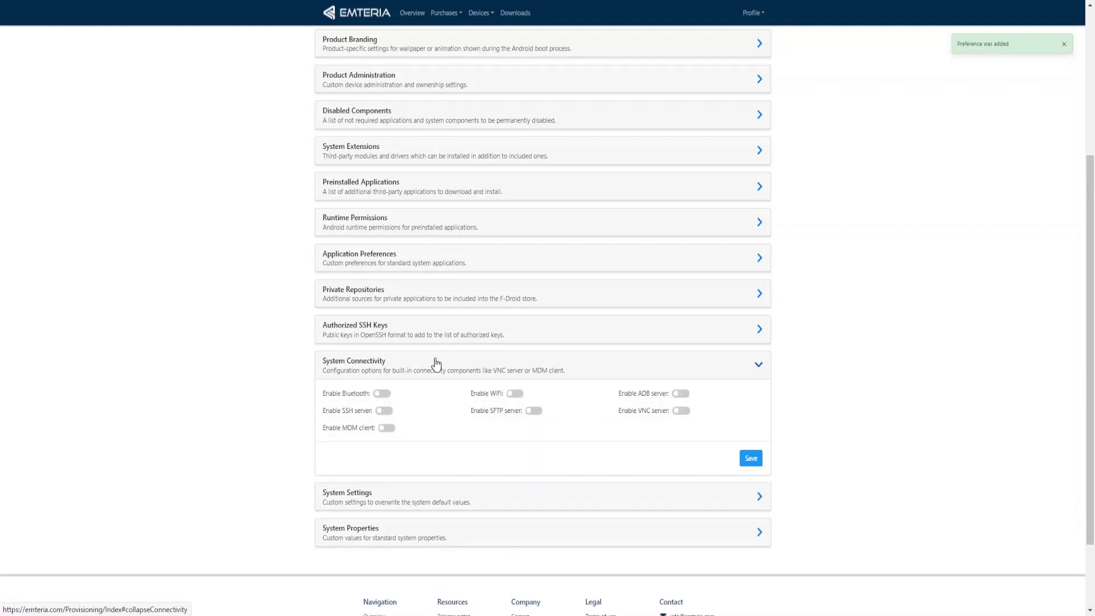
pyautogui.click(387, 429)
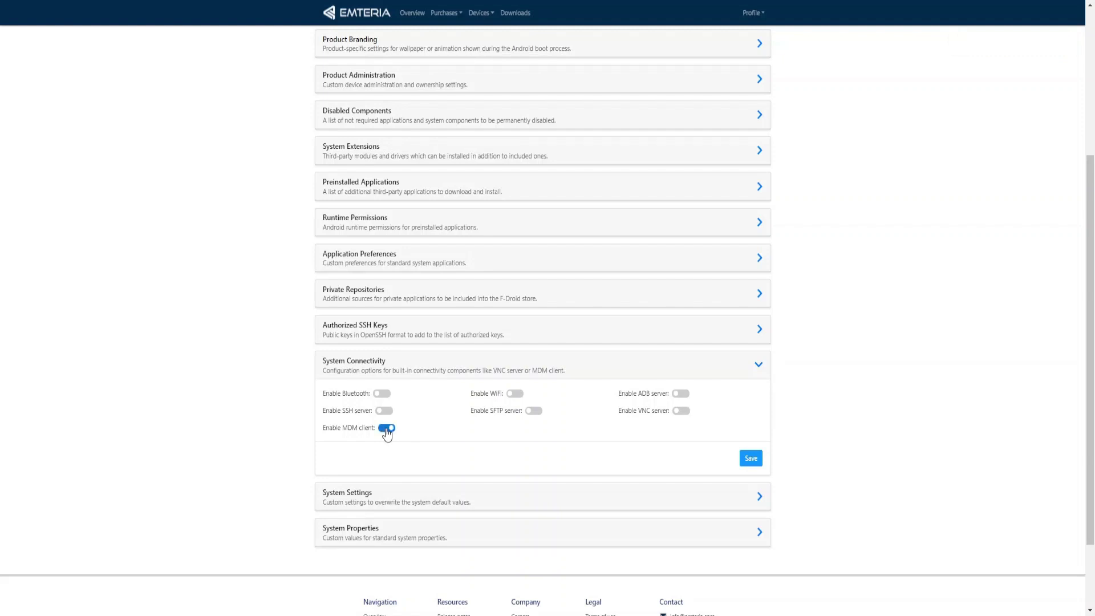
pyautogui.click(681, 411)
pyautogui.click(514, 393)
pyautogui.click(748, 466)
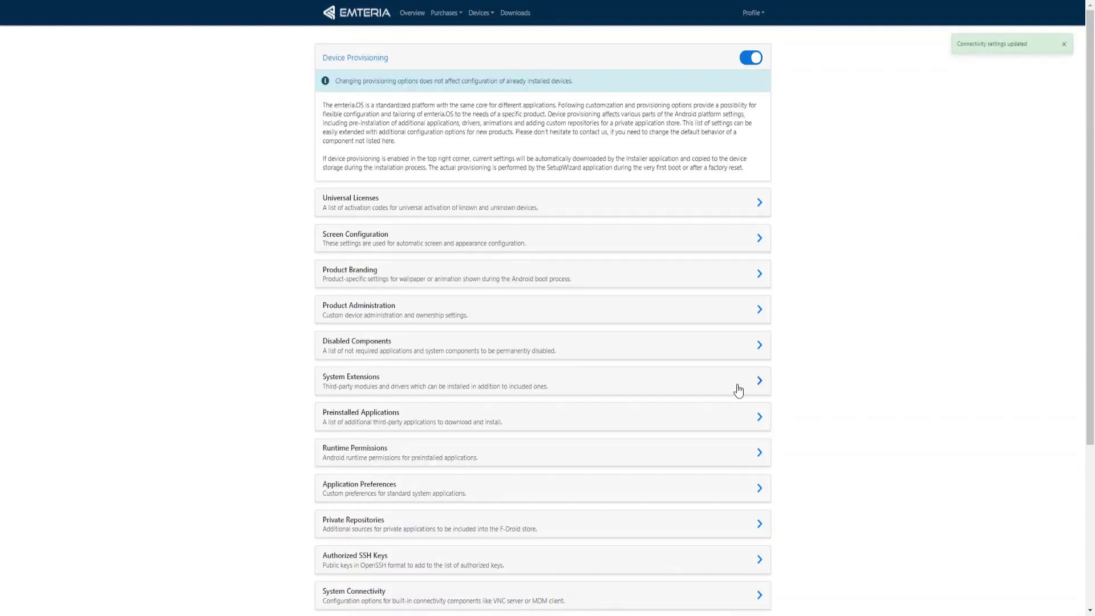
# - Add a Secure Int system setting show_ime_with_hard_keyboard with value 1
pyautogui.scroll(-5, 738, 390)
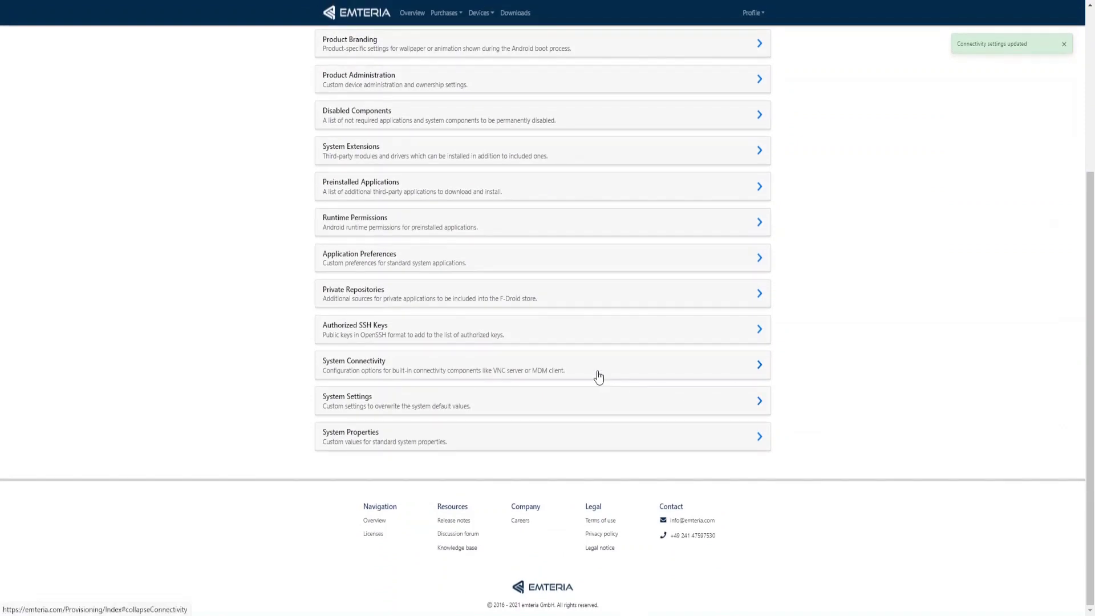
pyautogui.click(542, 403)
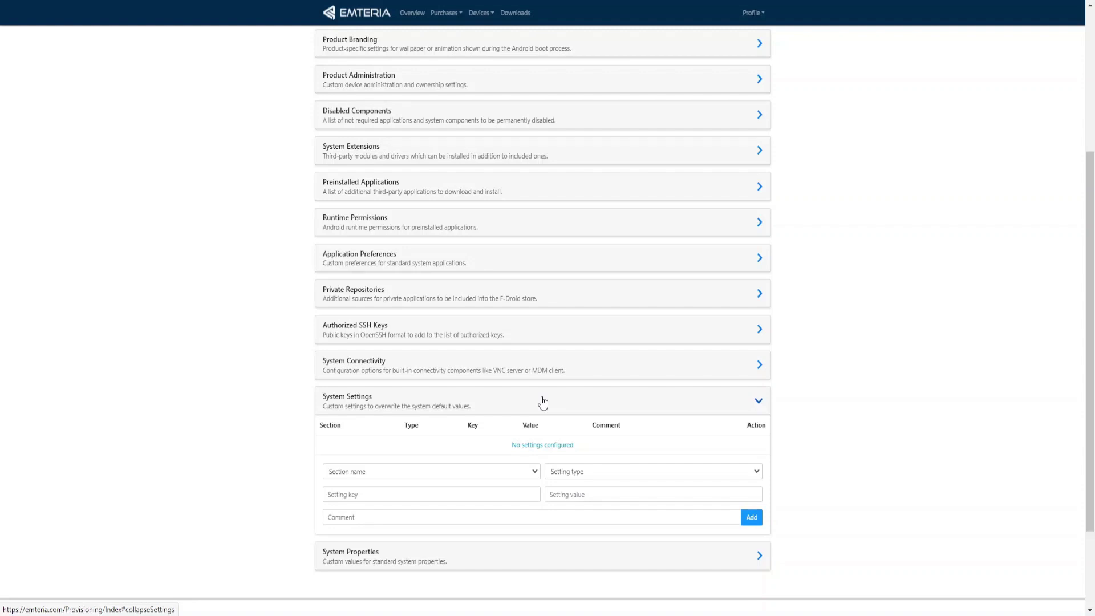
pyautogui.click(410, 473)
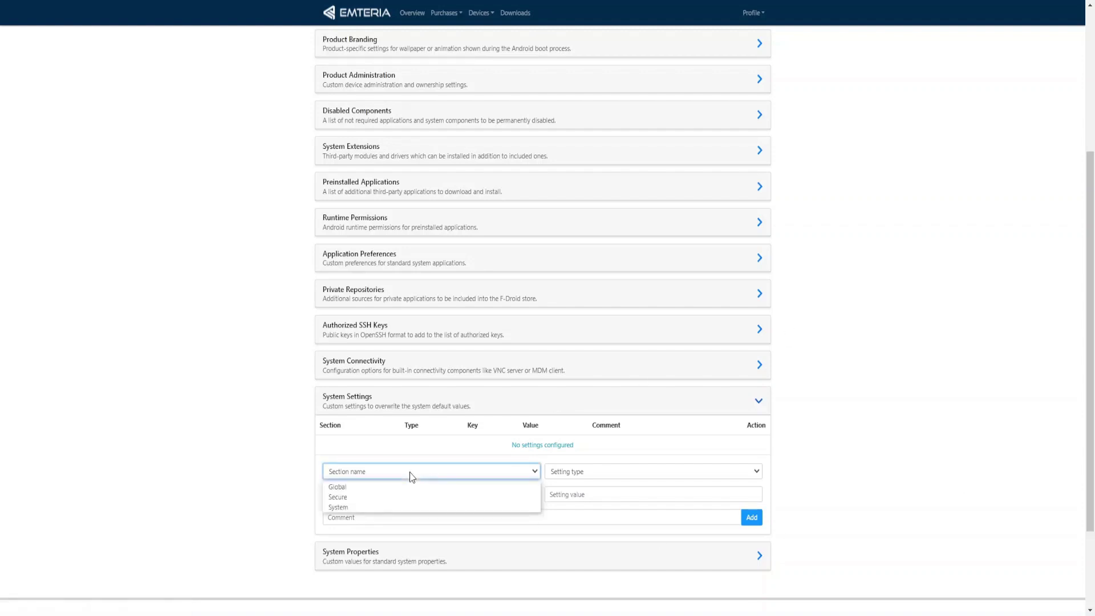
pyautogui.click(376, 496)
pyautogui.click(584, 474)
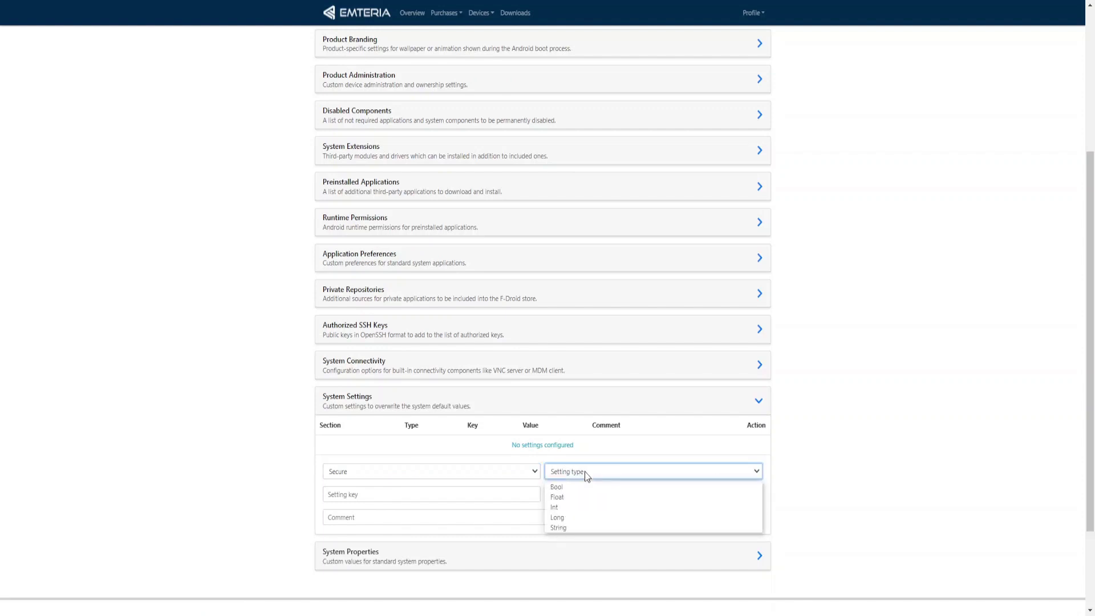
pyautogui.click(588, 505)
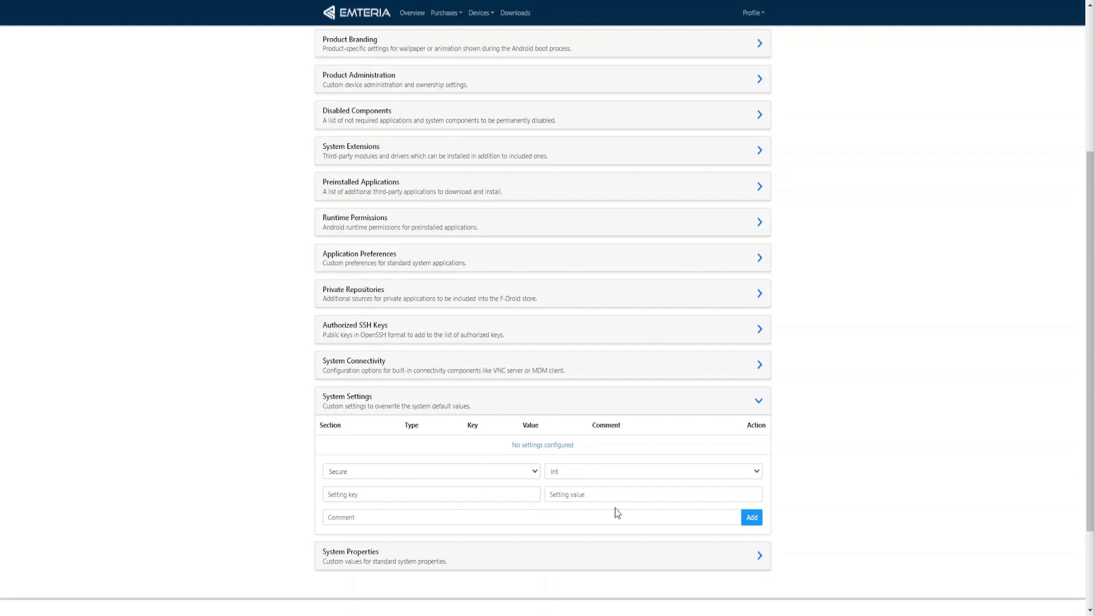
pyautogui.click(484, 498)
pyautogui.write('show_ime_with_hard_keyboard')
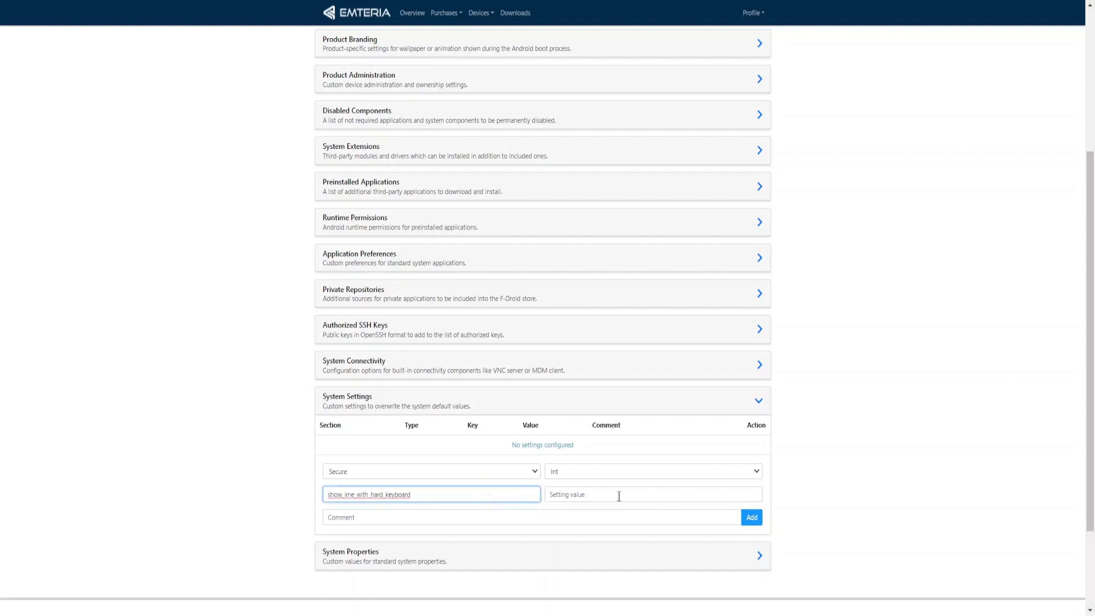
pyautogui.click(619, 496)
pyautogui.write('1')
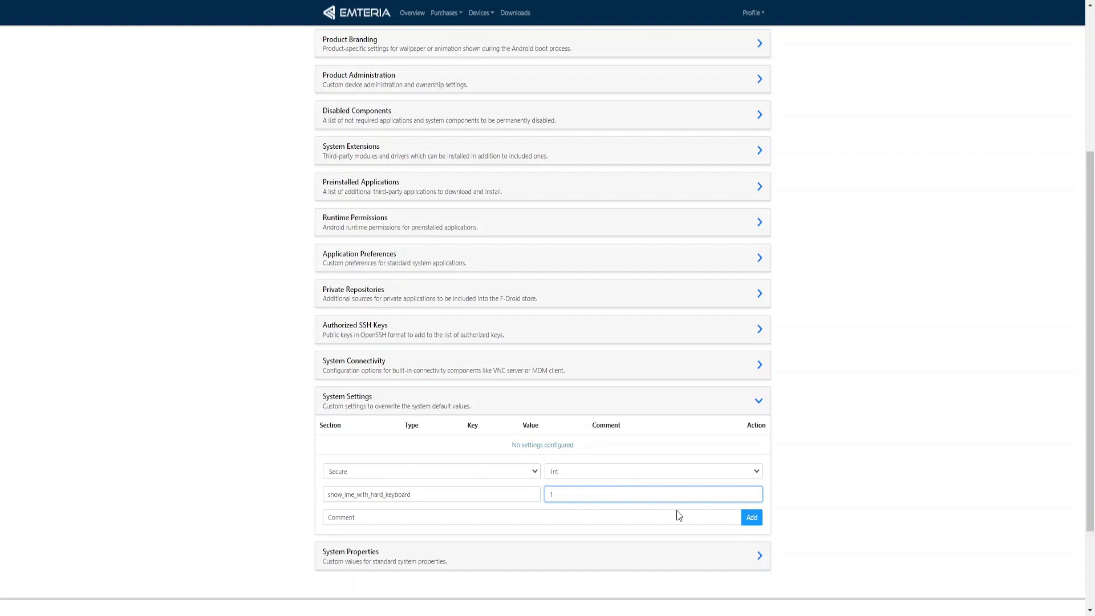
pyautogui.click(751, 517)
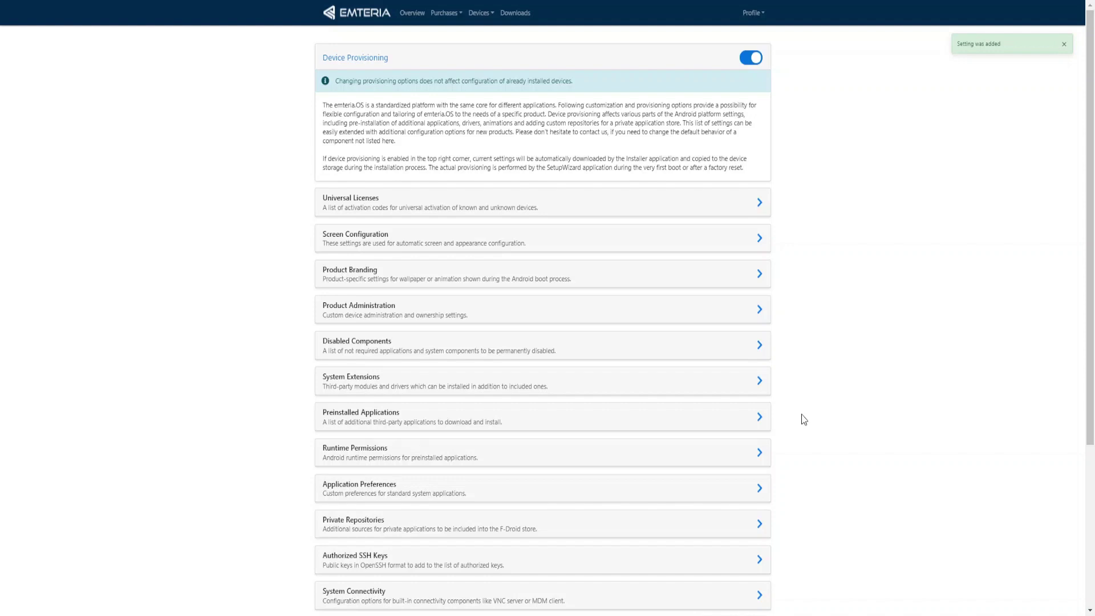
# - Scroll further down the Device Provisioning page
pyautogui.scroll(-3, 803, 419)
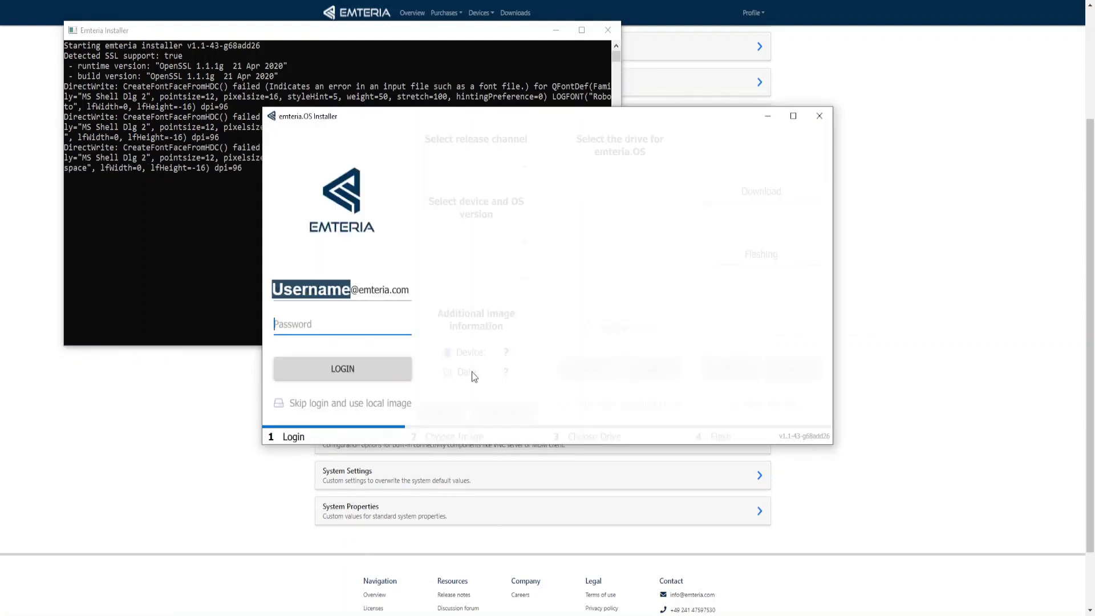
# - Log in to the installer and flash the Raspberry Pi 4 Model B image onto drive 1
pyautogui.hotkey('ctrl', 'v')
pyautogui.click(361, 367)
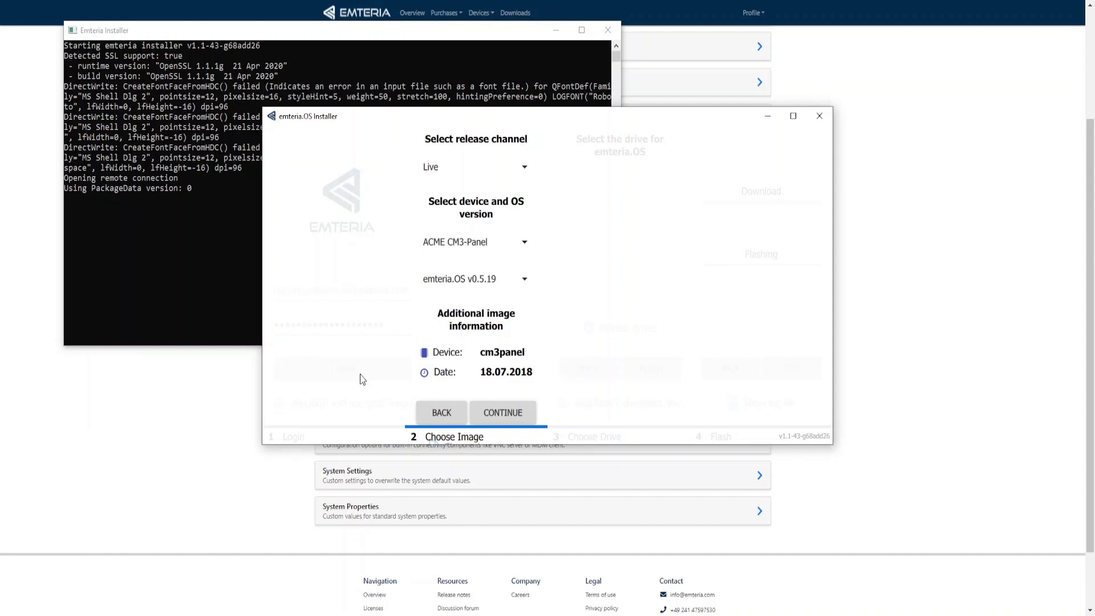
pyautogui.click(469, 249)
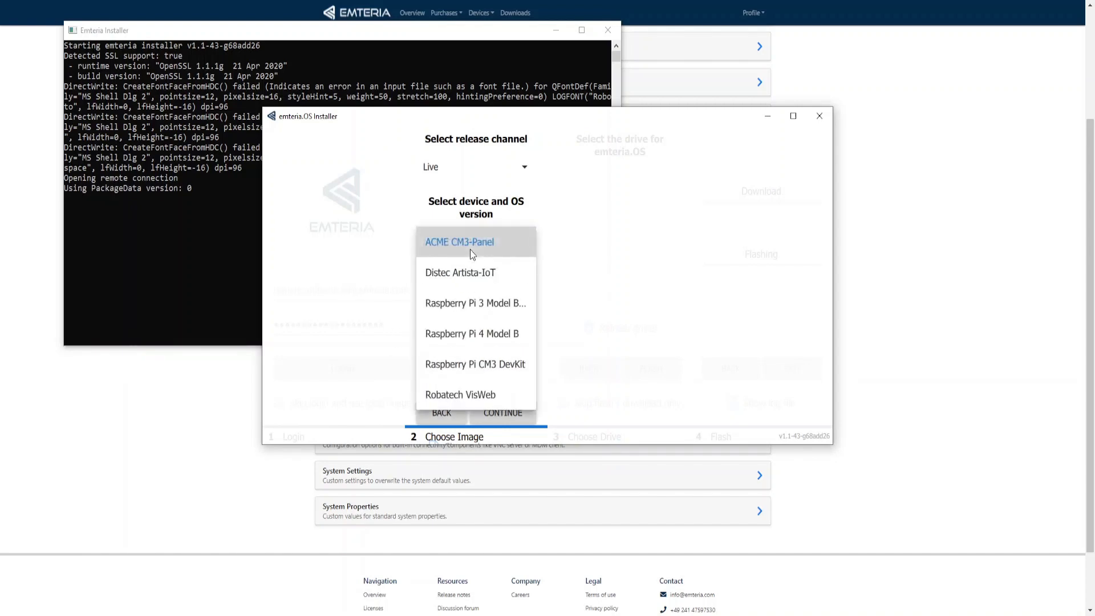
pyautogui.click(484, 334)
pyautogui.click(504, 413)
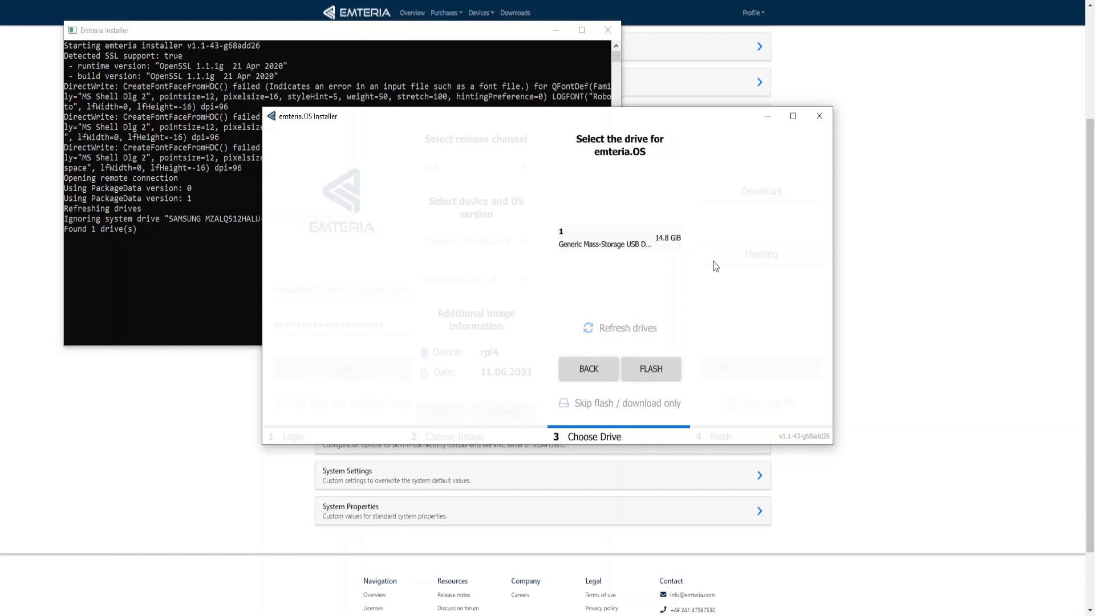
pyautogui.click(665, 370)
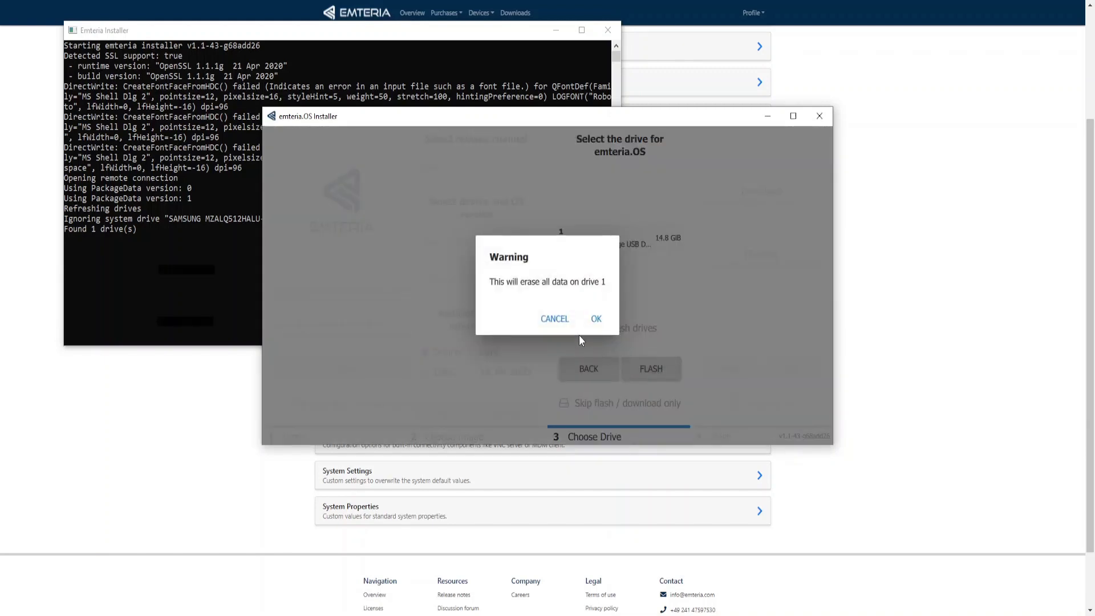
pyautogui.click(596, 318)
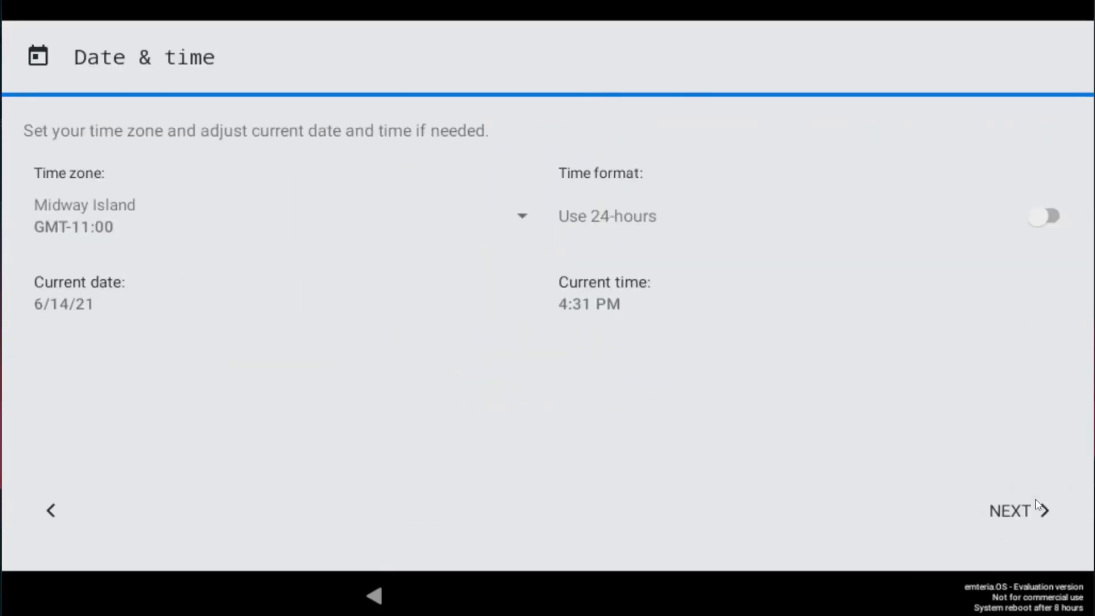
# - Advance past the Language and Date & time pages, then scroll the Extra Options provisioning list
pyautogui.click(1038, 504)
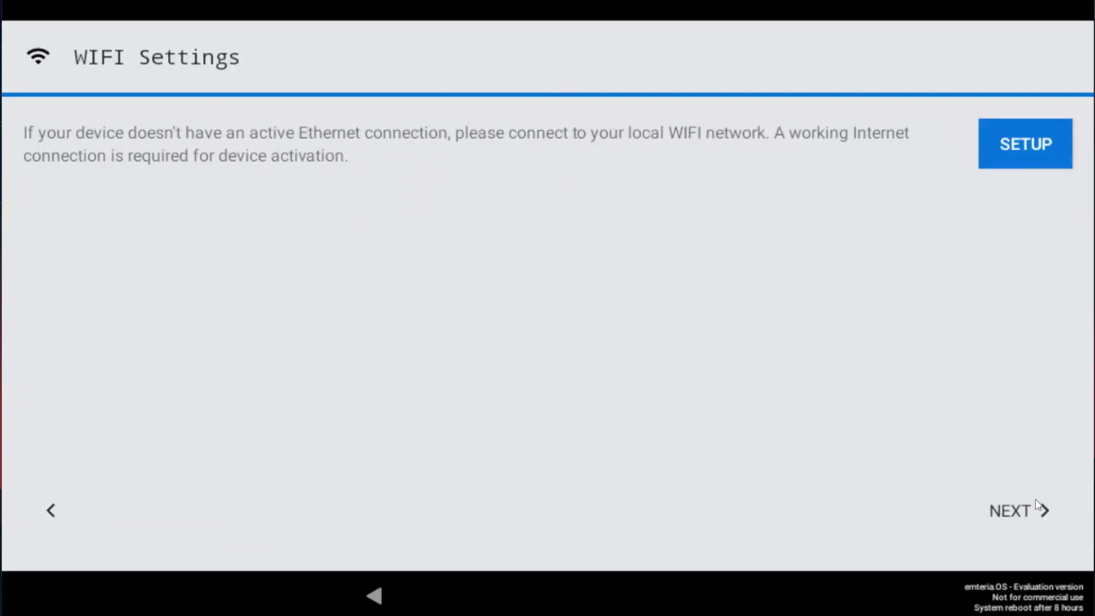
pyautogui.click(1038, 504)
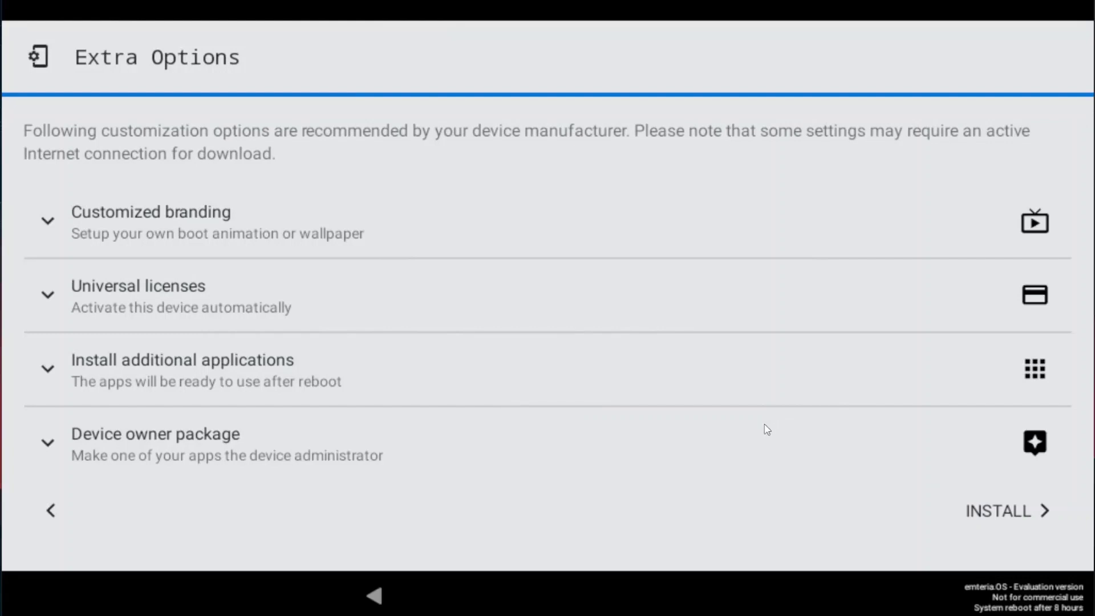
pyautogui.moveTo(758, 440)
pyautogui.mouseDown()
pyautogui.moveTo(711, 164)
pyautogui.moveTo(765, 443)
pyautogui.mouseUp()
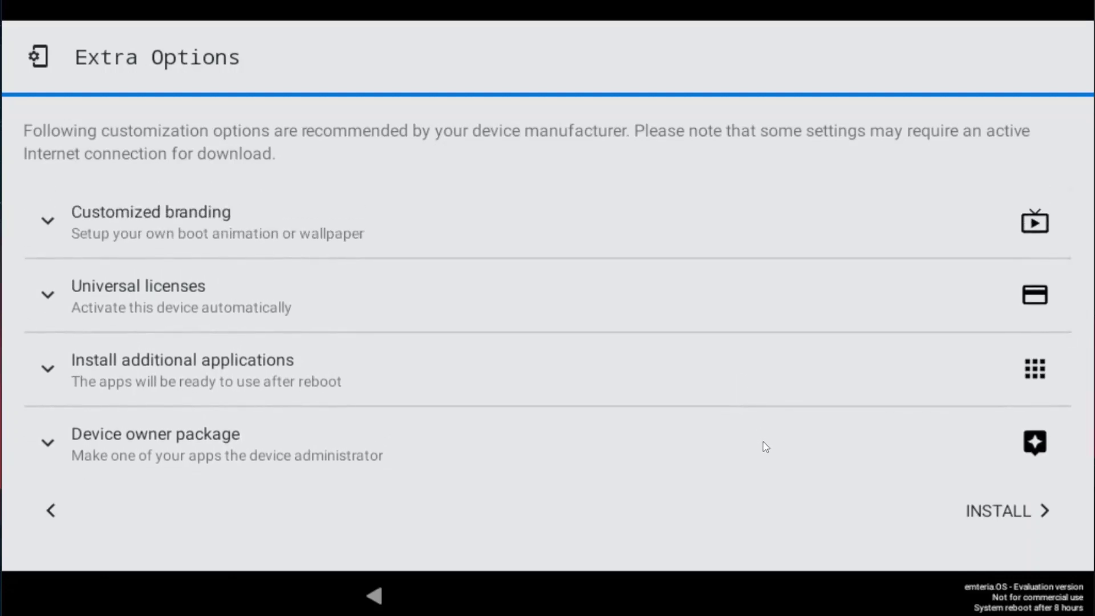